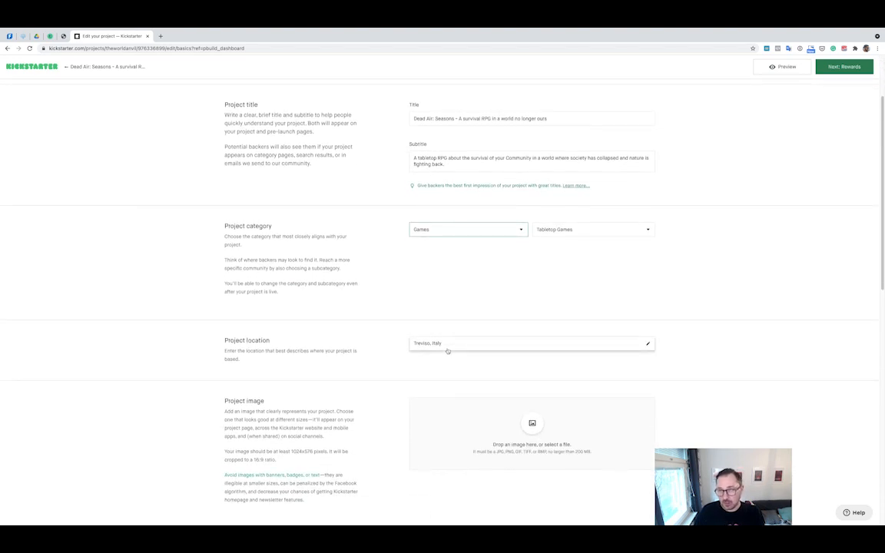
Estimate the project's funding goal in the funding calculator with a €5000 budget and 29% taxes, and close it without applying the result.
scroll(400, 384, "down", 3)
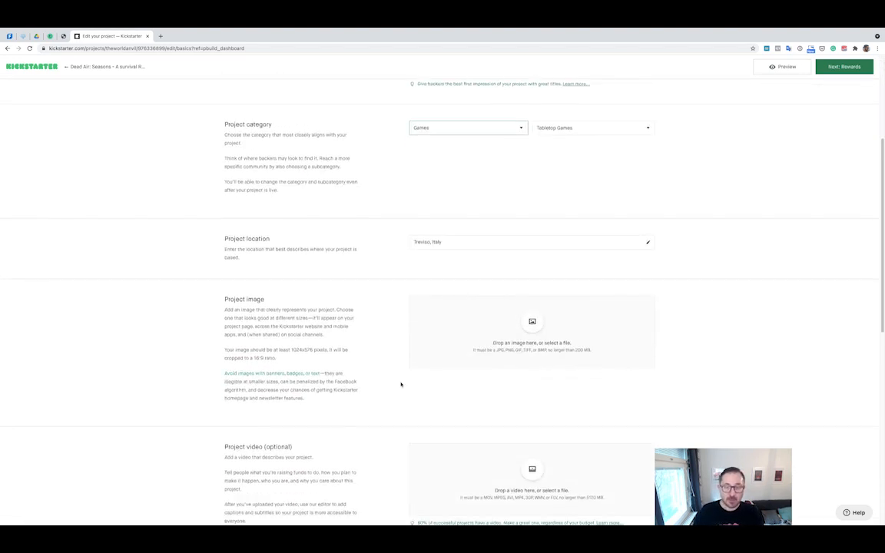
scroll(400, 384, "down", 3)
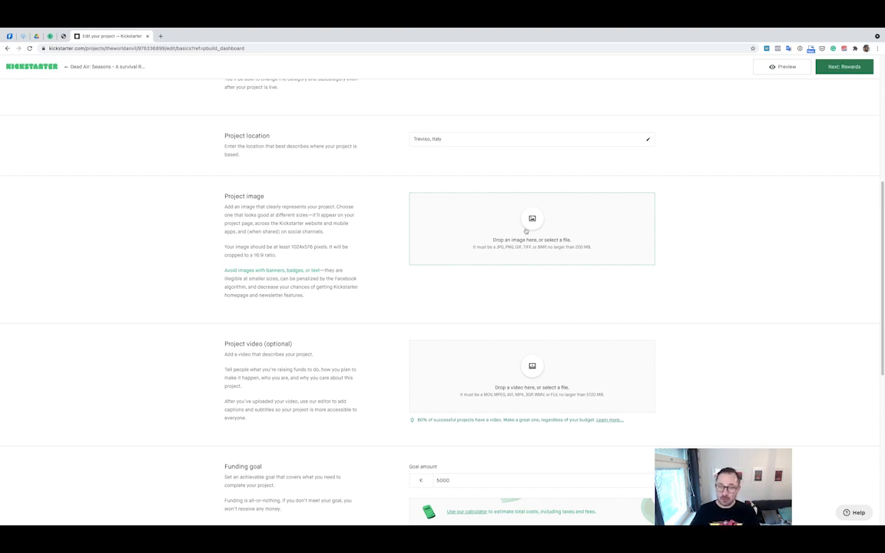
scroll(379, 288, "down", 3)
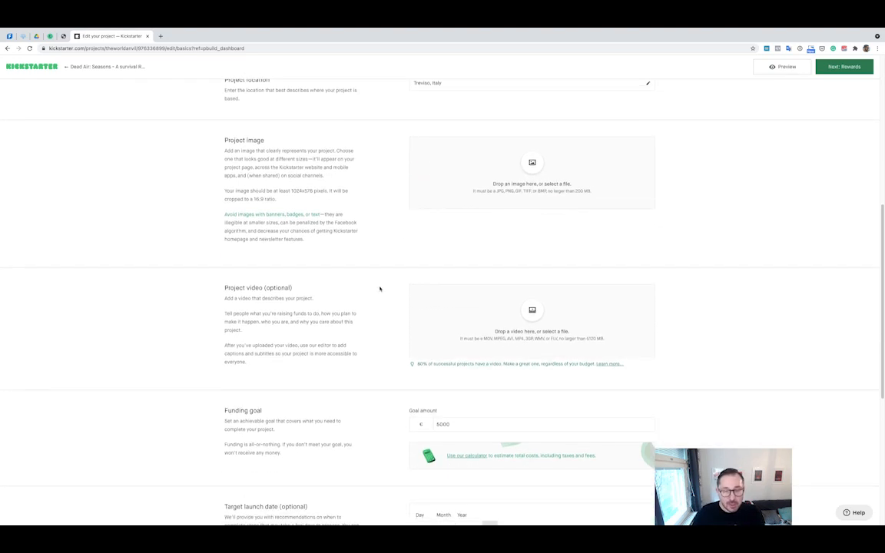
left_click(455, 320)
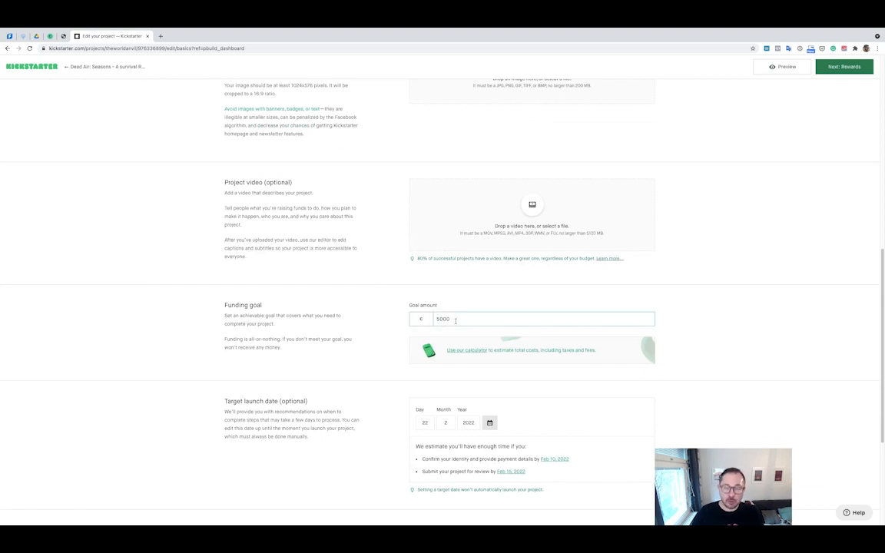
left_click(464, 349)
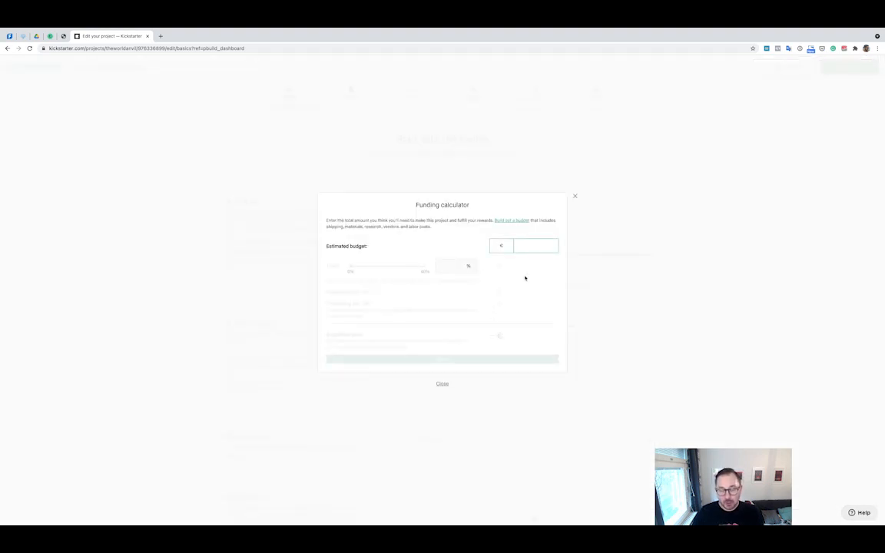
type("5000")
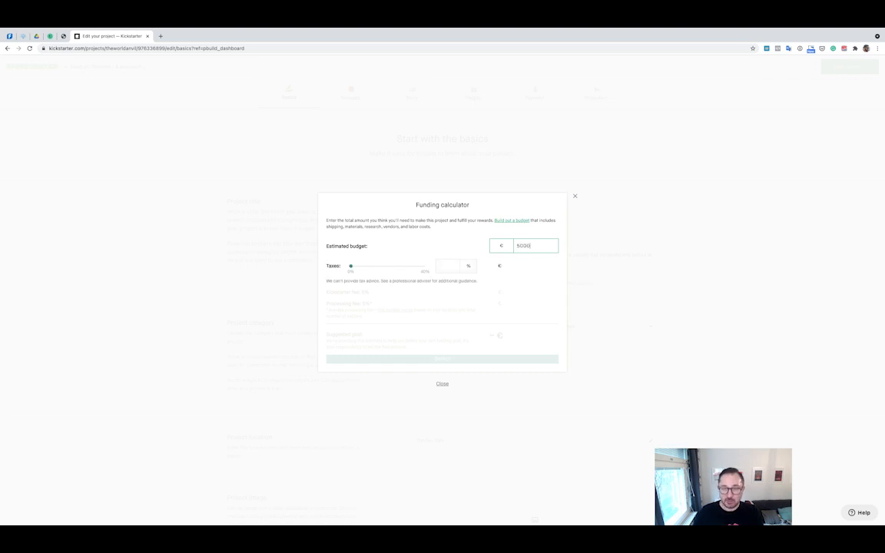
left_click(452, 267)
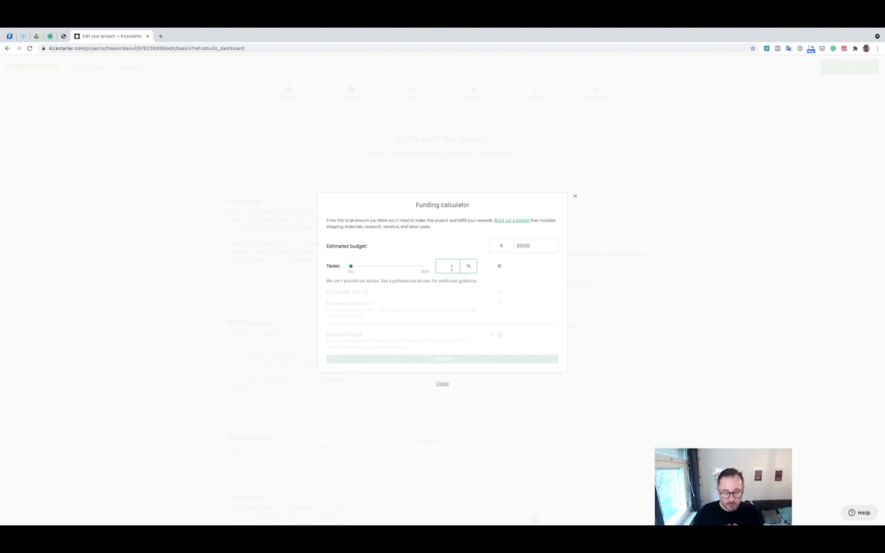
type("2")
type("3")
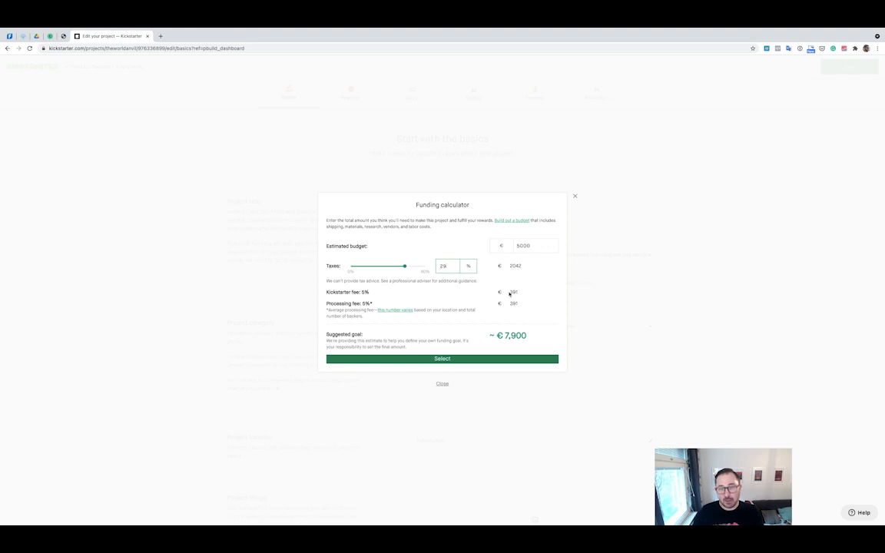
left_click_drag(509, 292, 518, 293)
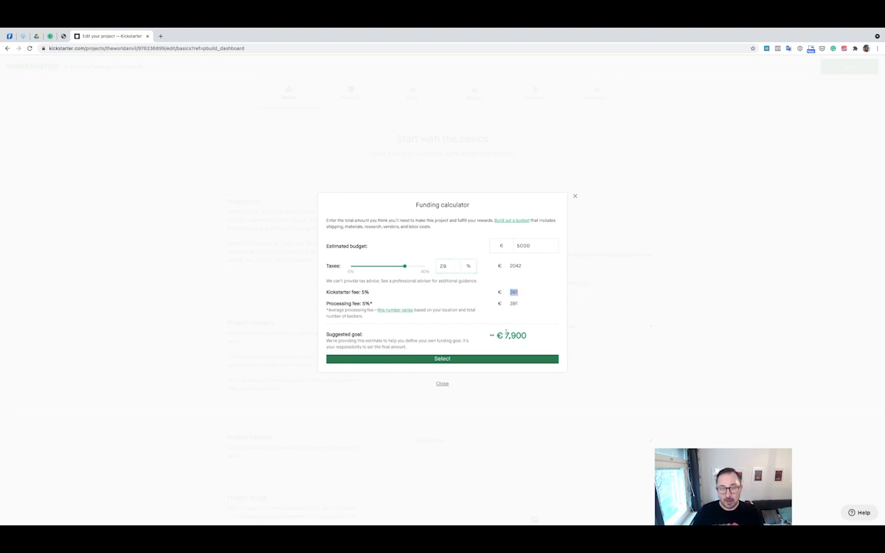
left_click_drag(506, 335, 529, 339)
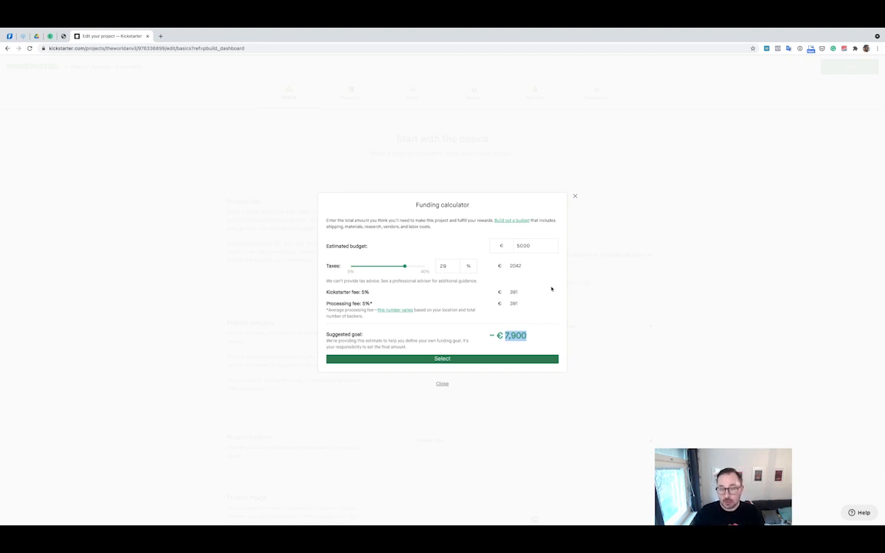
left_click(442, 383)
Review the target launch date, its identity confirmation and project review deadlines, and the campaign duration in days.
scroll(401, 363, "down", 6)
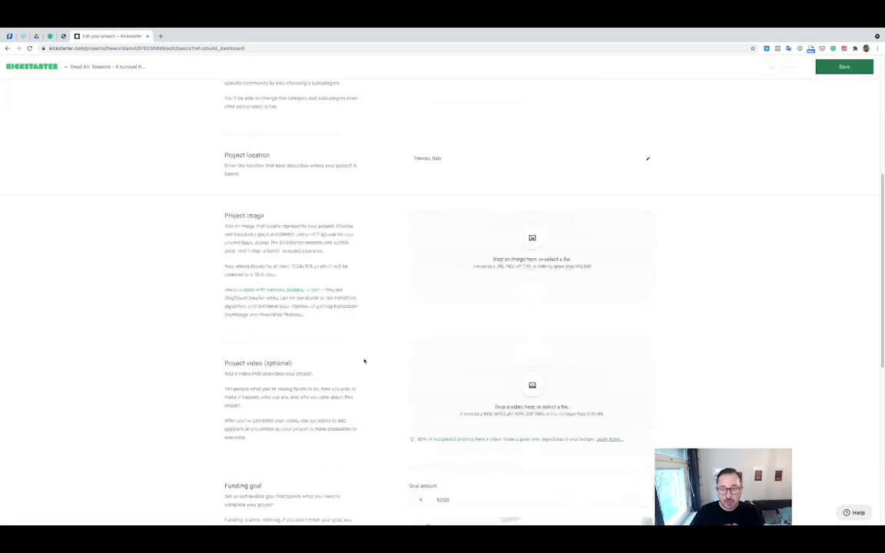
scroll(367, 359, "down", 2)
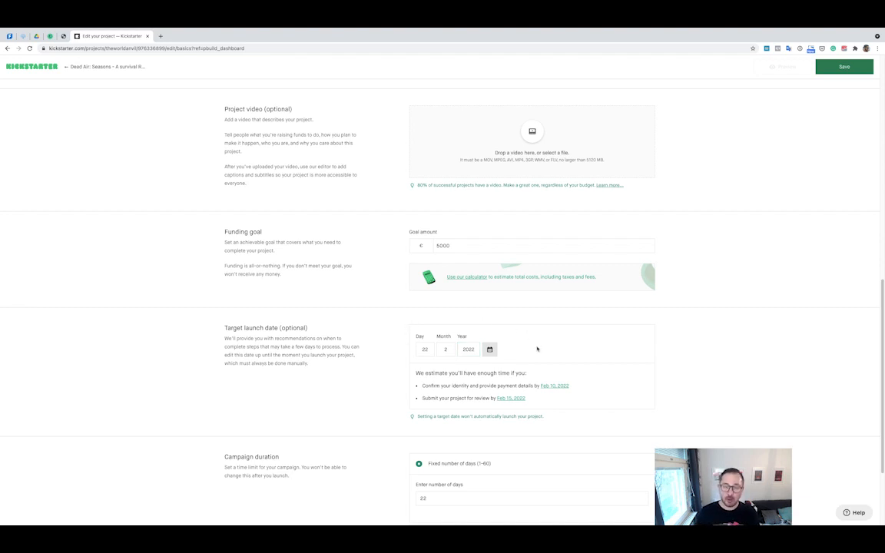
scroll(537, 348, "down", 1)
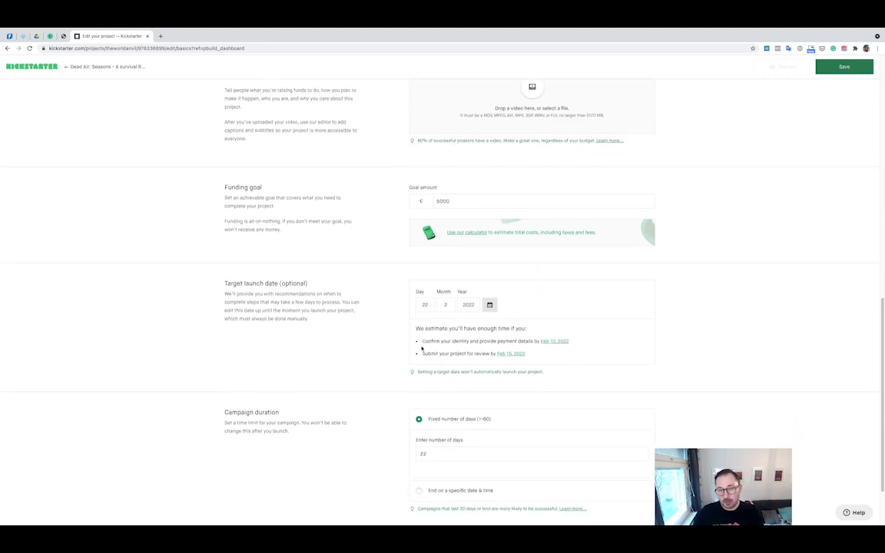
left_click_drag(423, 341, 577, 355)
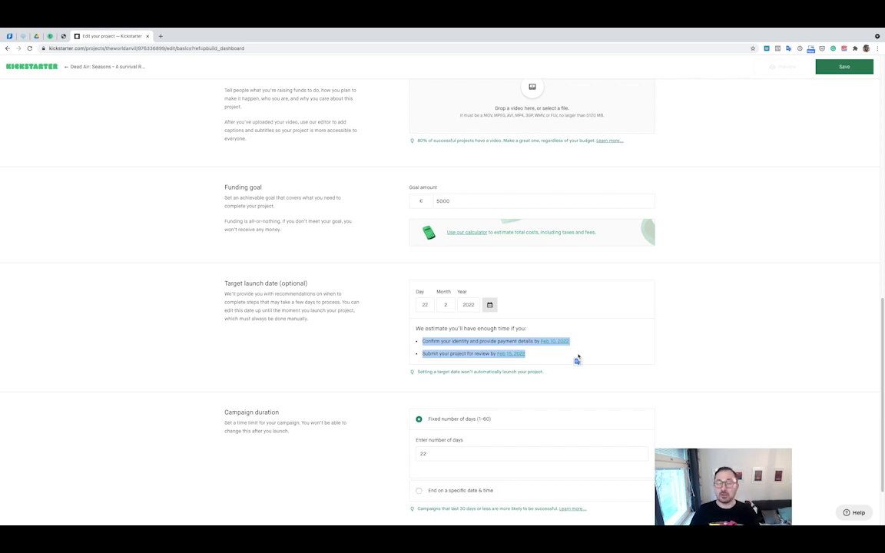
scroll(548, 388, "down", 2)
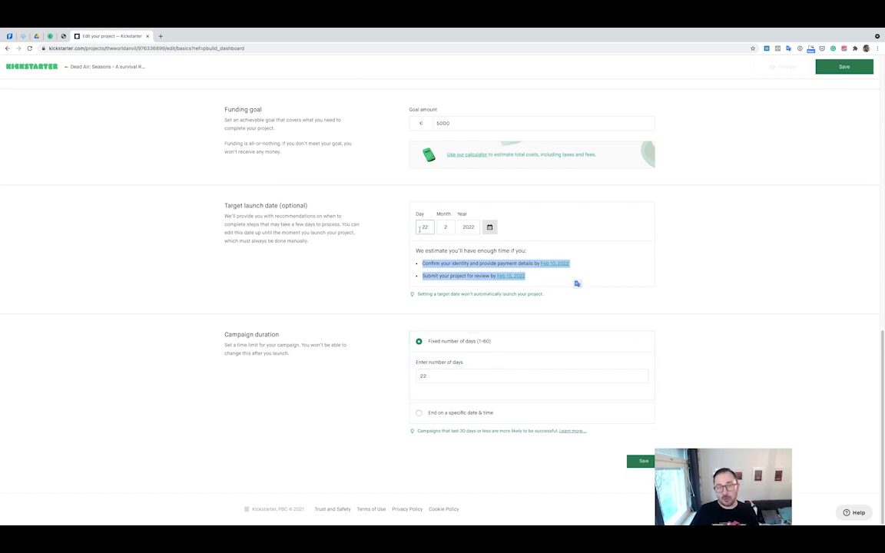
left_click(427, 375)
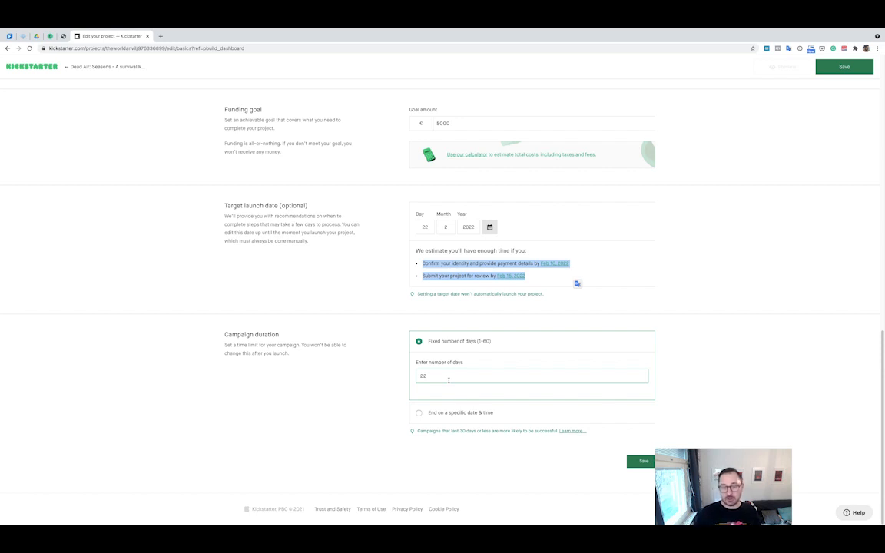
left_click(326, 389)
Go to the project's Rewards section, discarding the unsaved changes on the Basics page.
scroll(327, 388, "up", 20)
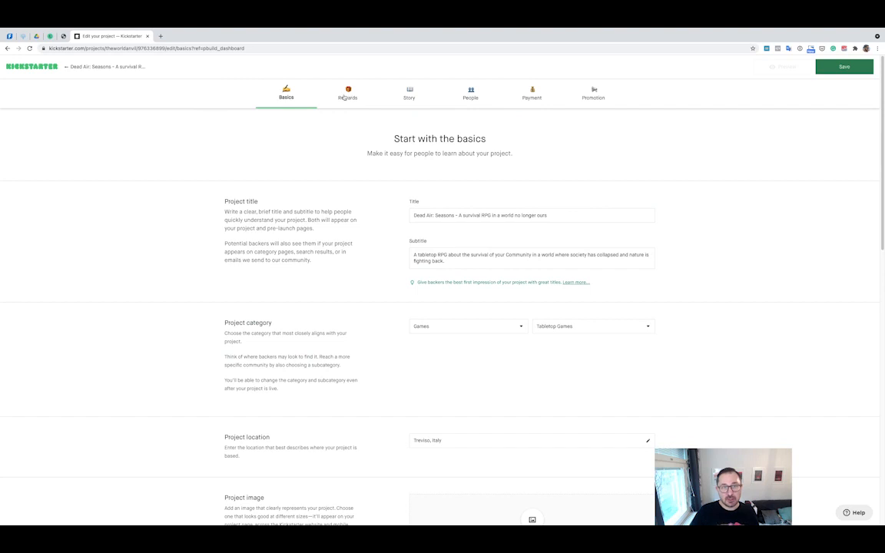
left_click(345, 96)
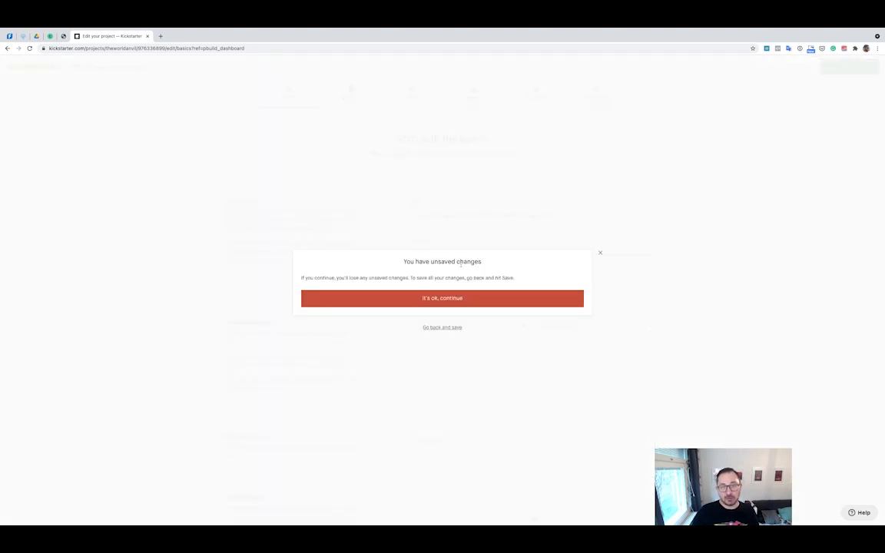
left_click(458, 299)
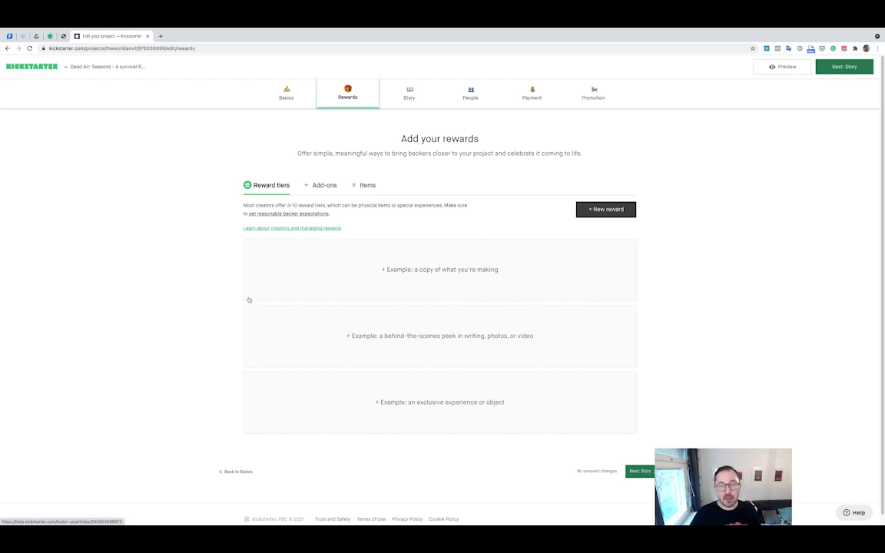
scroll(224, 308, "down", 1)
scroll(224, 309, "up", 1)
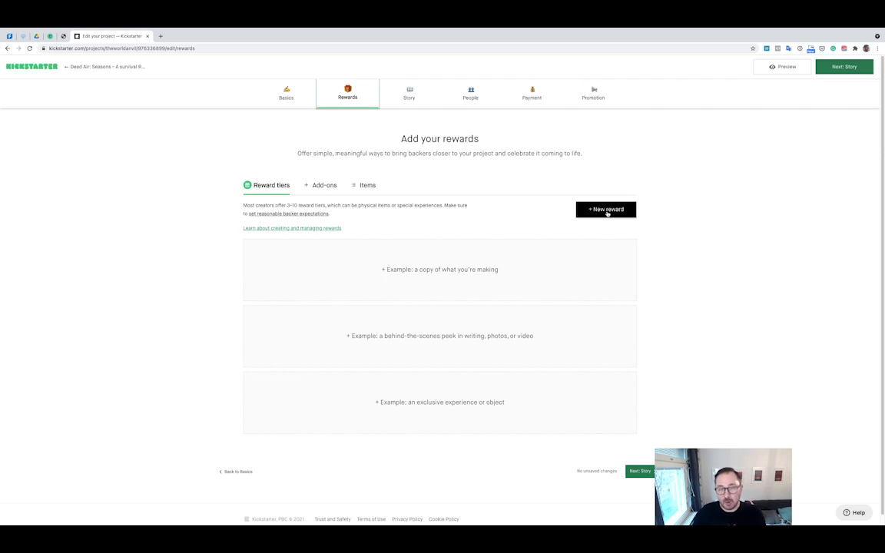
left_click(607, 210)
left_click(305, 123)
type("cbbcvb")
left_click(290, 198)
left_click(327, 280)
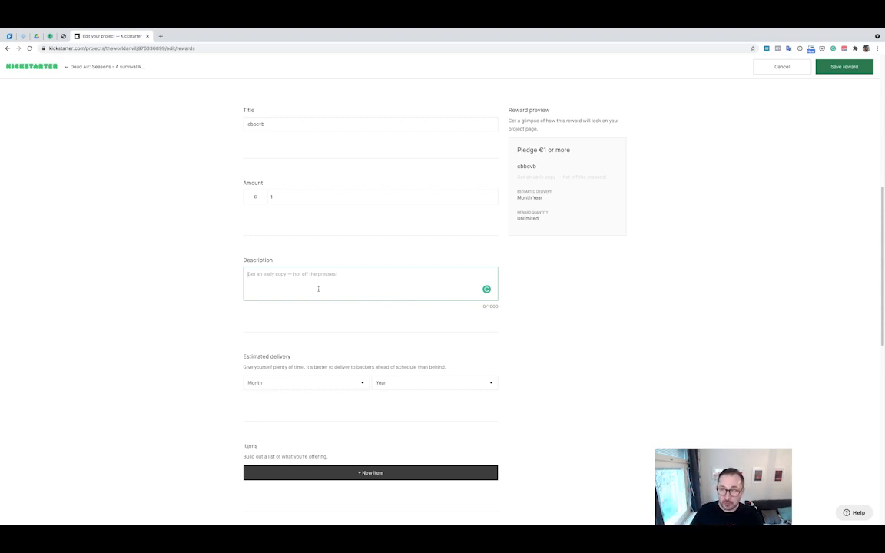
scroll(298, 375, "down", 1)
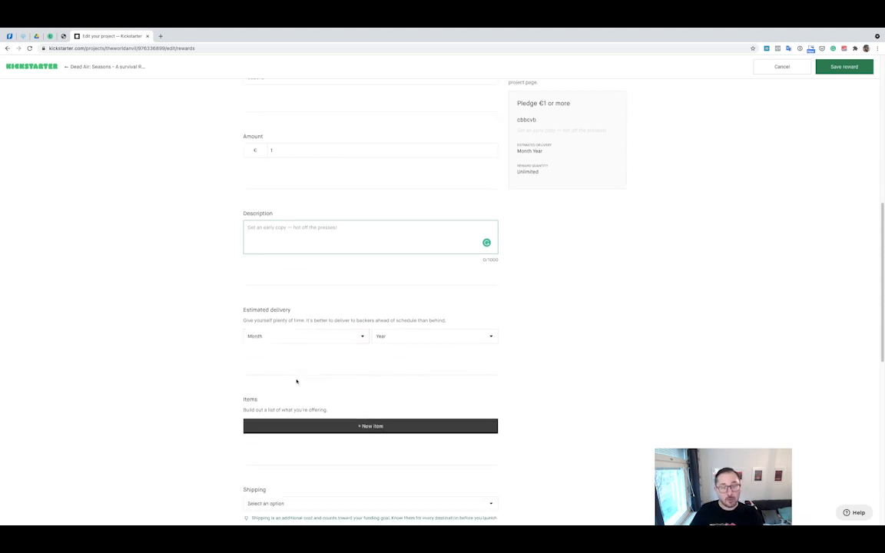
left_click(345, 339)
left_click(330, 383)
left_click(411, 338)
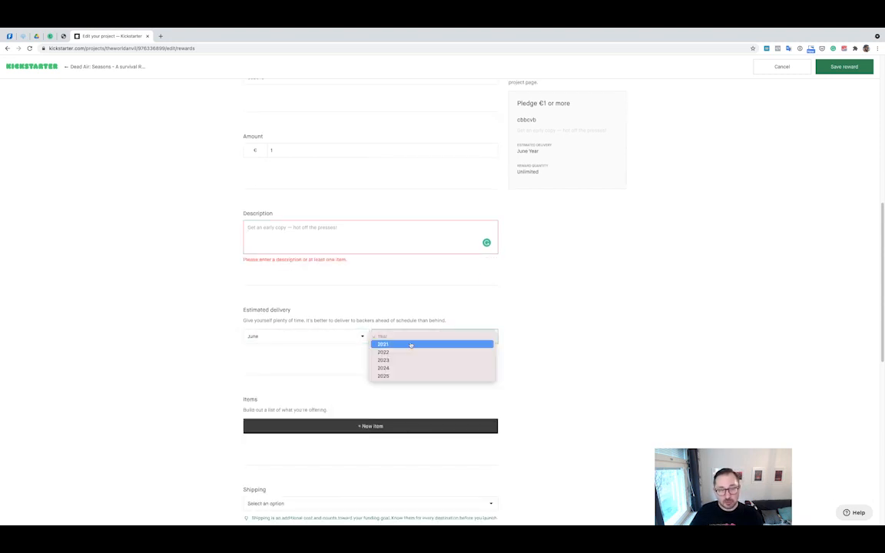
left_click(401, 359)
scroll(300, 362, "down", 1)
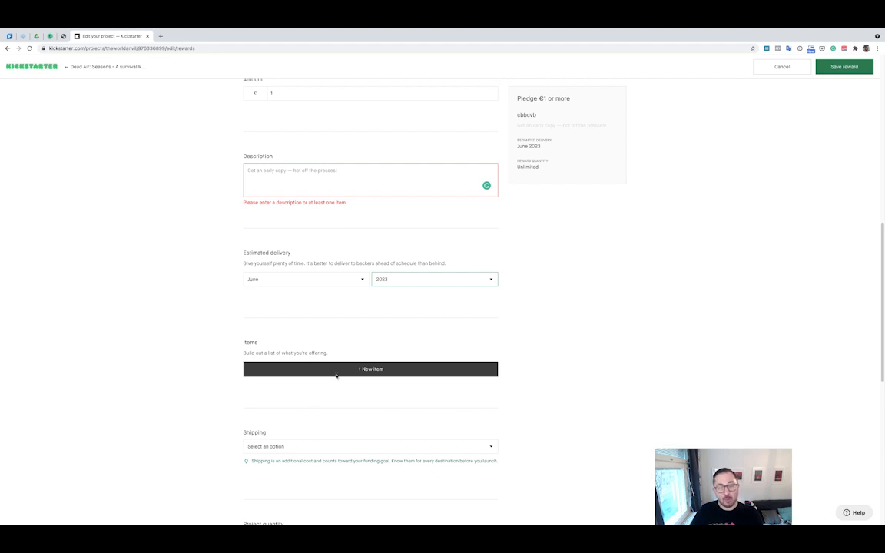
left_click(371, 372)
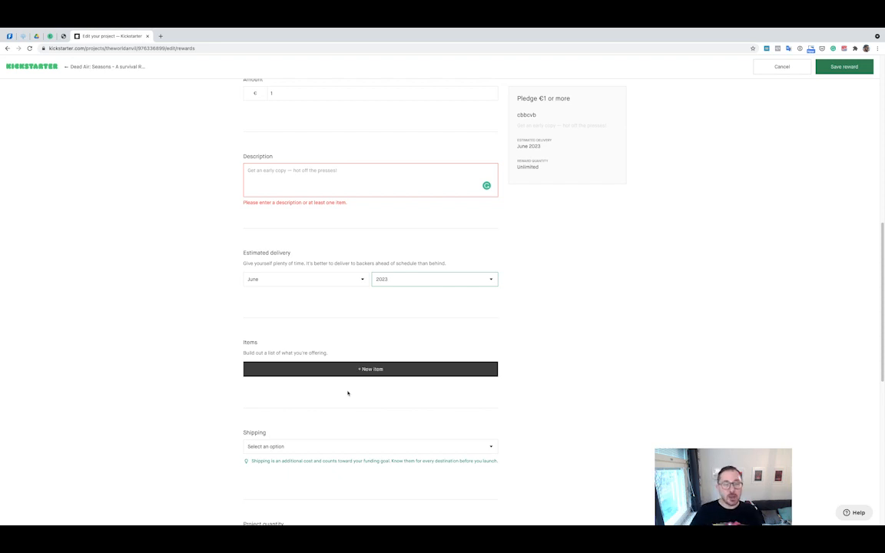
scroll(347, 393, "up", 10)
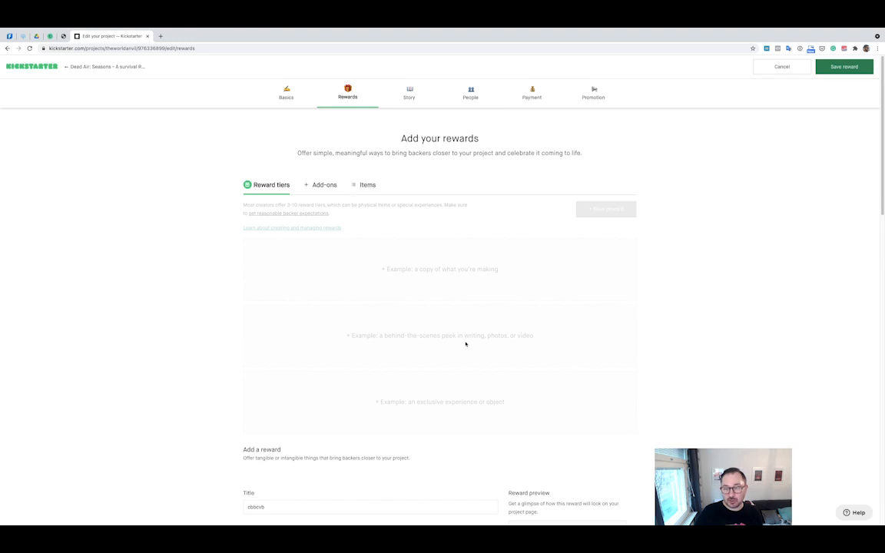
scroll(466, 343, "down", 15)
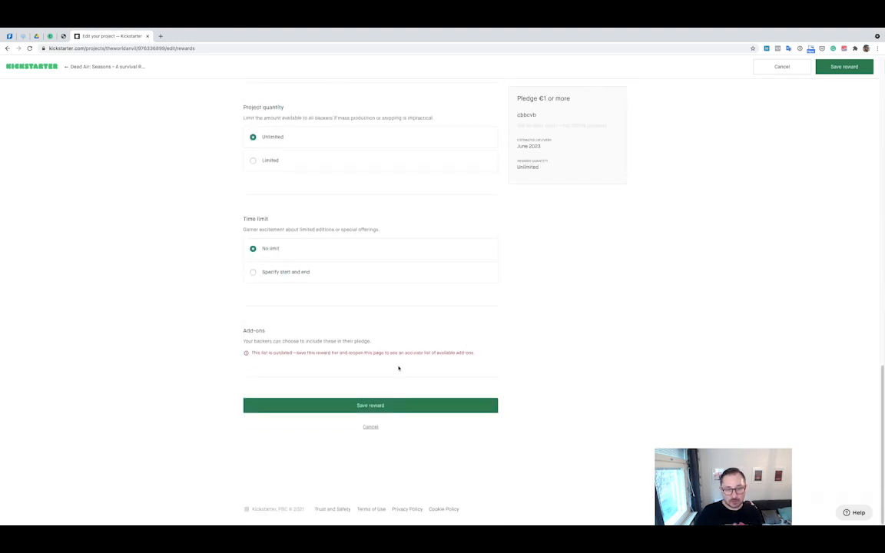
left_click(370, 425)
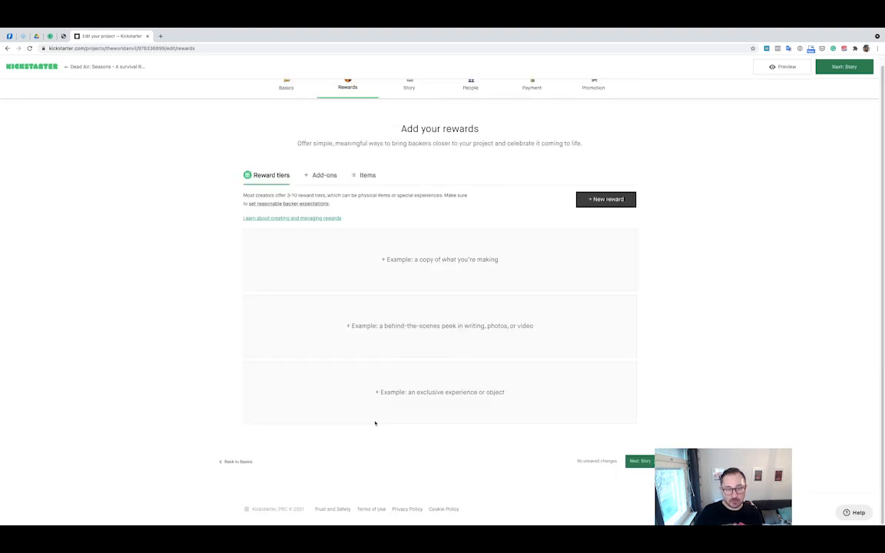
Create a new reward item titled "Book" in the project's item list and save it.
left_click(366, 176)
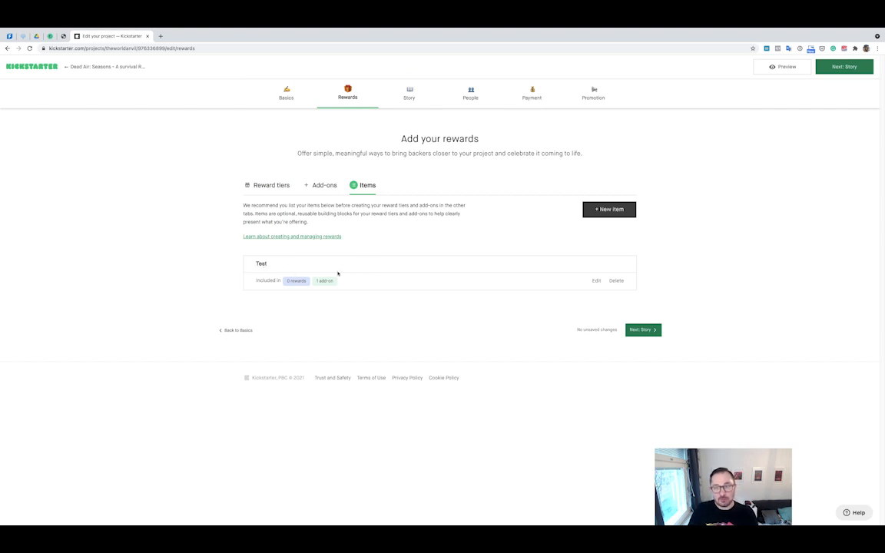
left_click(600, 212)
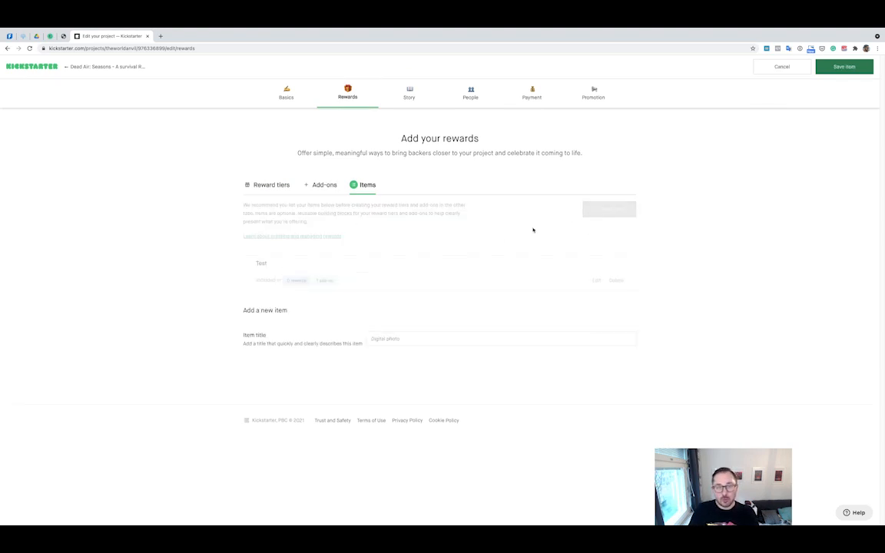
left_click(390, 341)
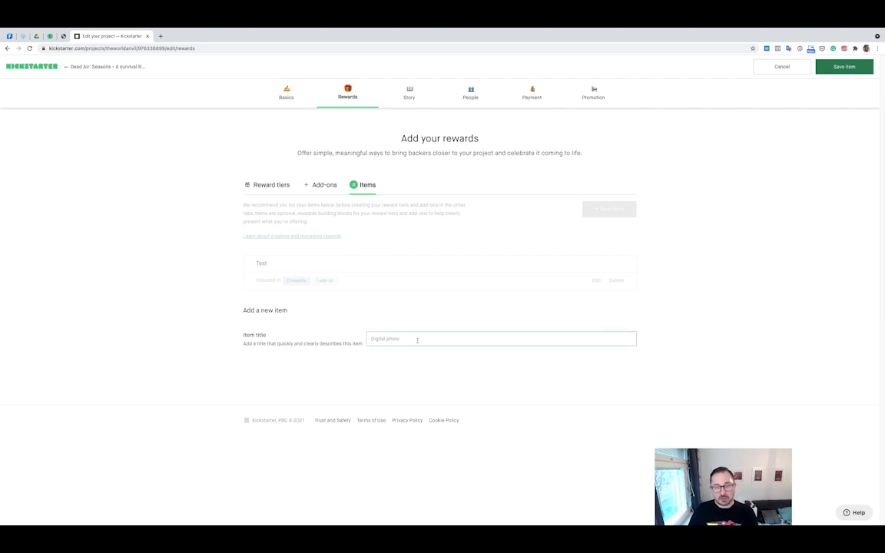
type("Book")
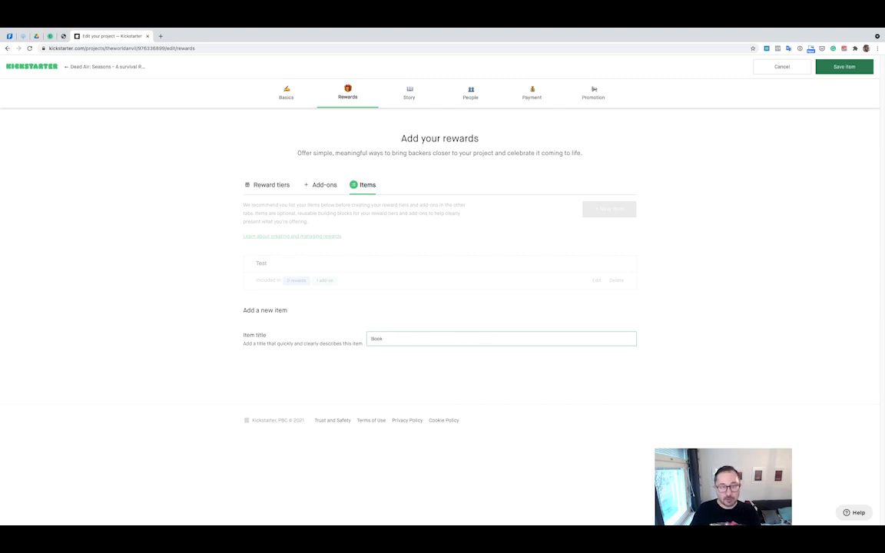
left_click(357, 363)
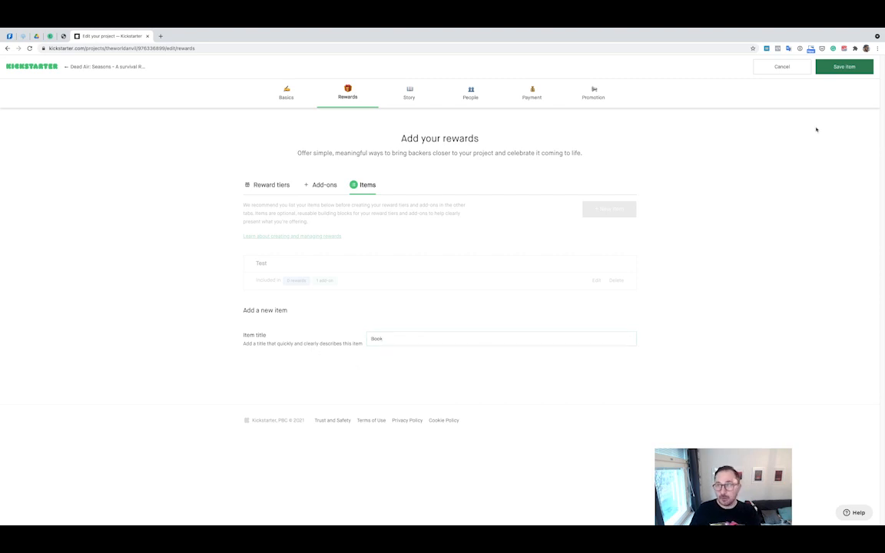
left_click(844, 67)
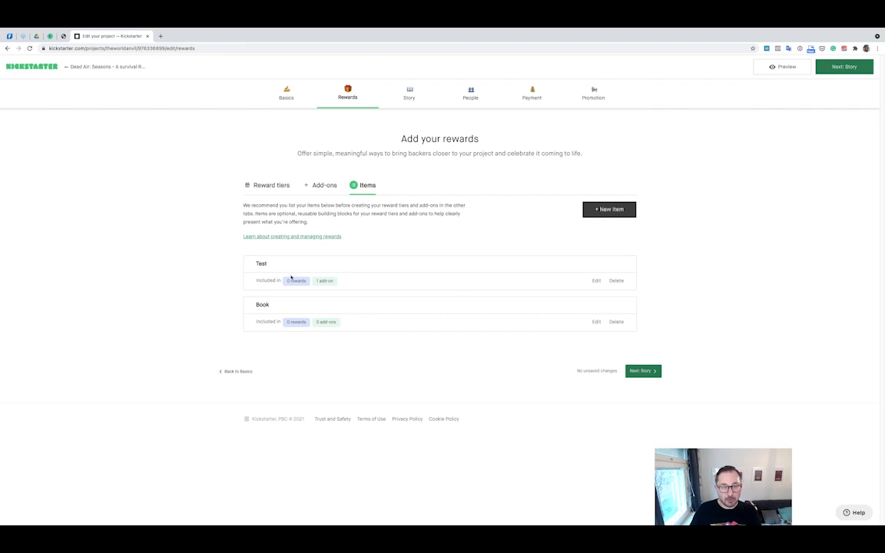
Start a new reward tier and look over its title, amount, description, delivery, items, shipping and quantity fields.
left_click(283, 186)
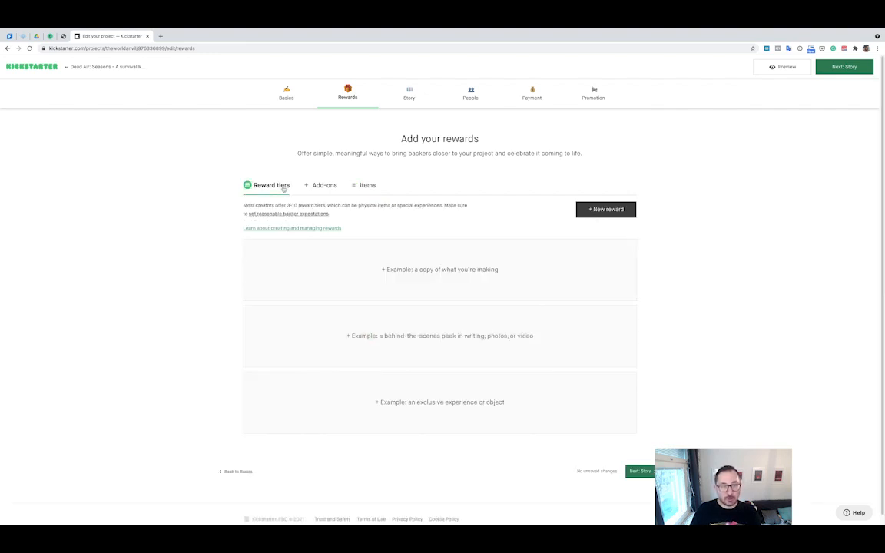
left_click(592, 210)
scroll(302, 357, "down", 5)
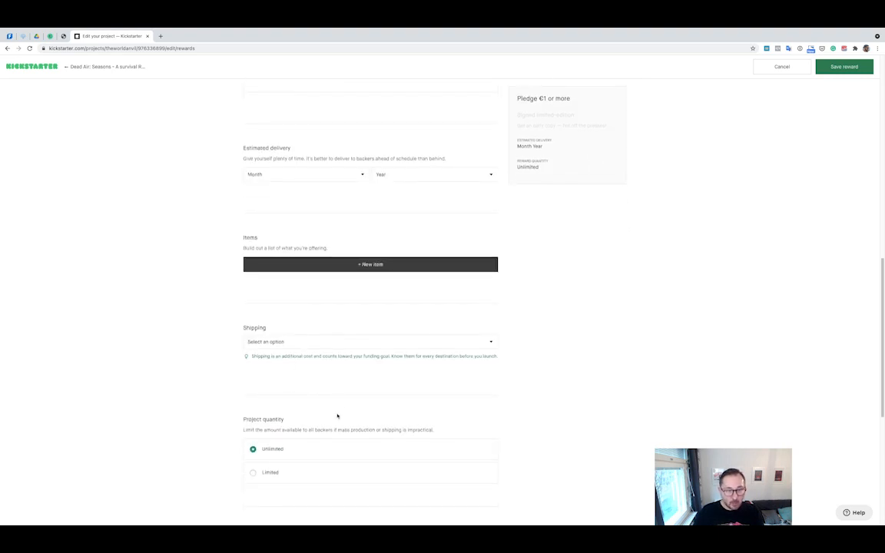
scroll(338, 417, "down", 3)
scroll(338, 416, "up", 6)
scroll(337, 416, "up", 3)
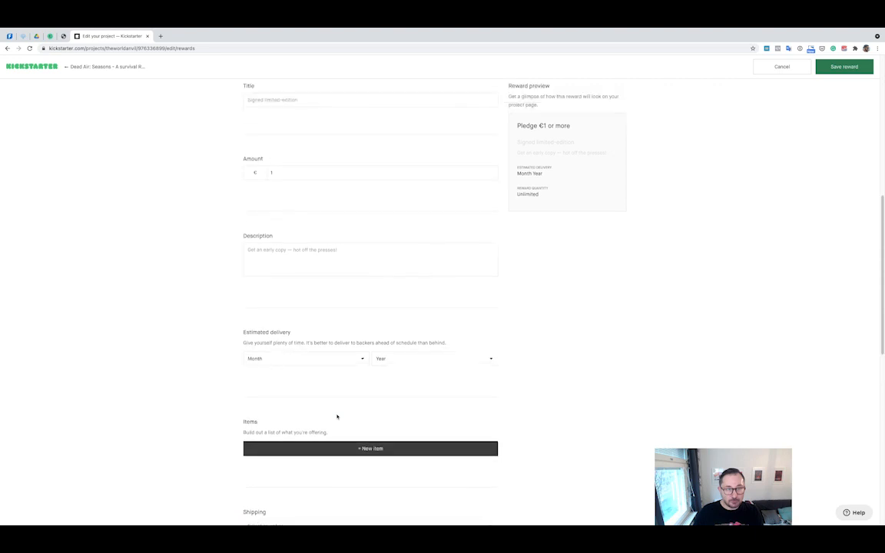
left_click(306, 263)
scroll(314, 310, "down", 5)
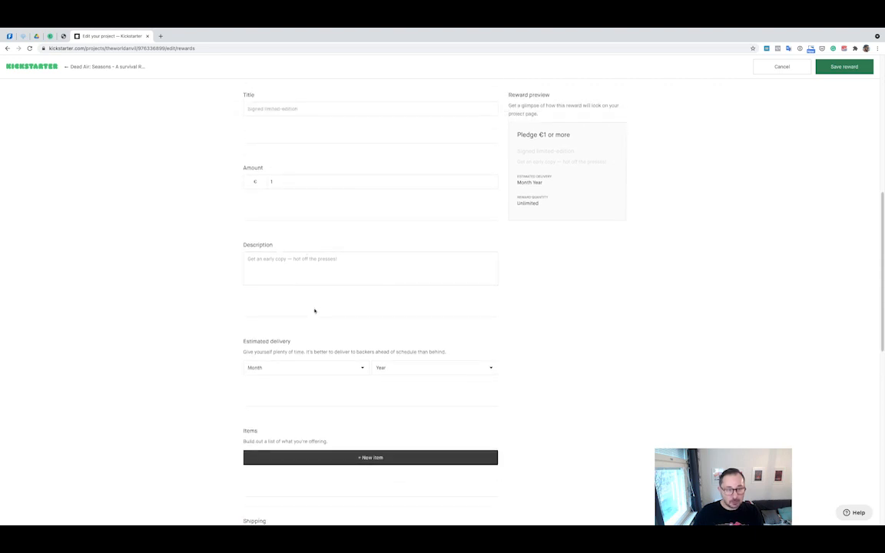
Check which existing items can be added to the new reward, and cancel adding one.
left_click(339, 287)
left_click(337, 301)
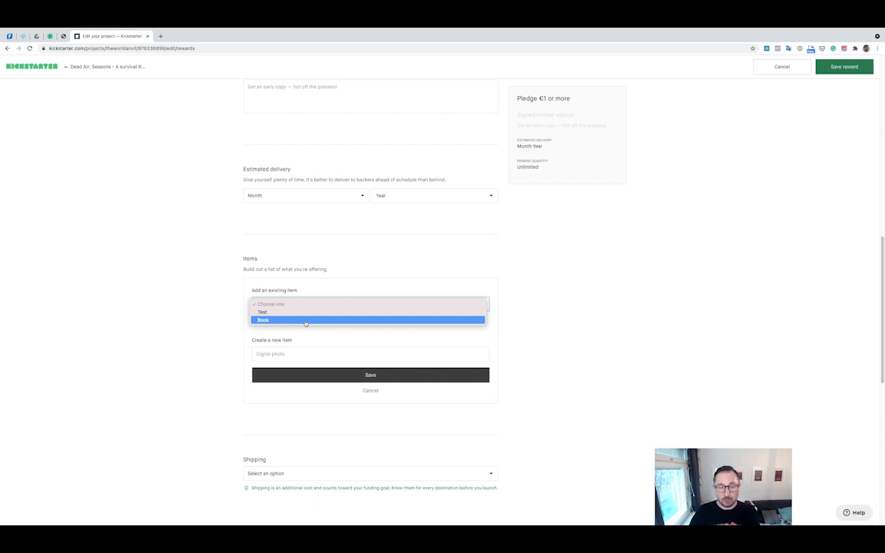
left_click(371, 392)
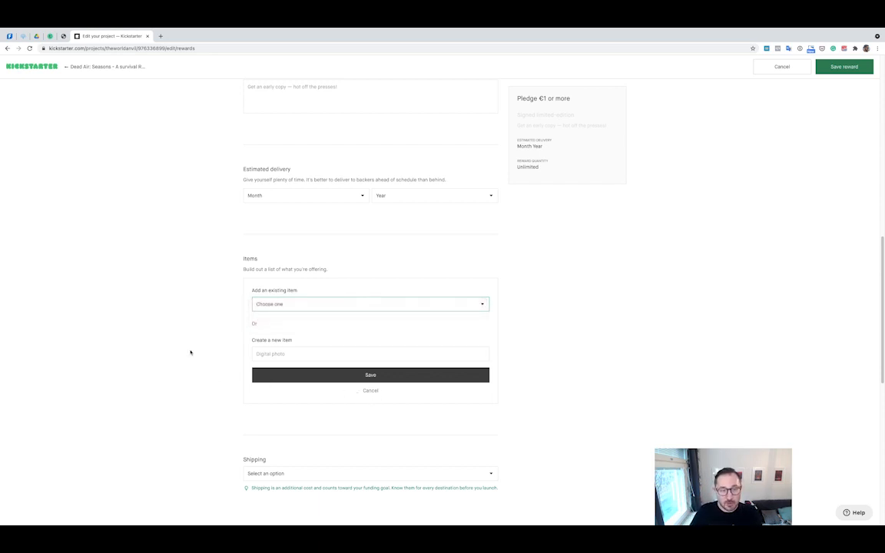
Try a limited project quantity for the reward and set it back to Unlimited.
scroll(161, 298, "down", 4)
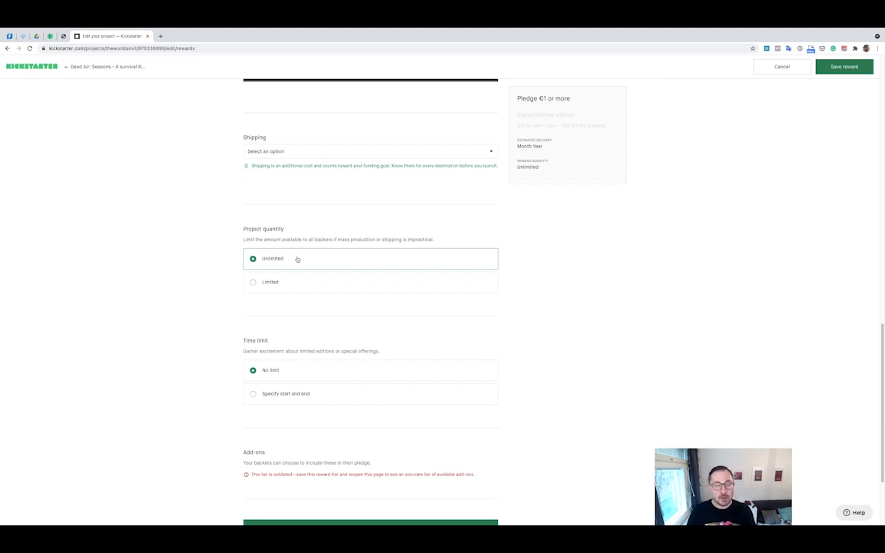
left_click(263, 283)
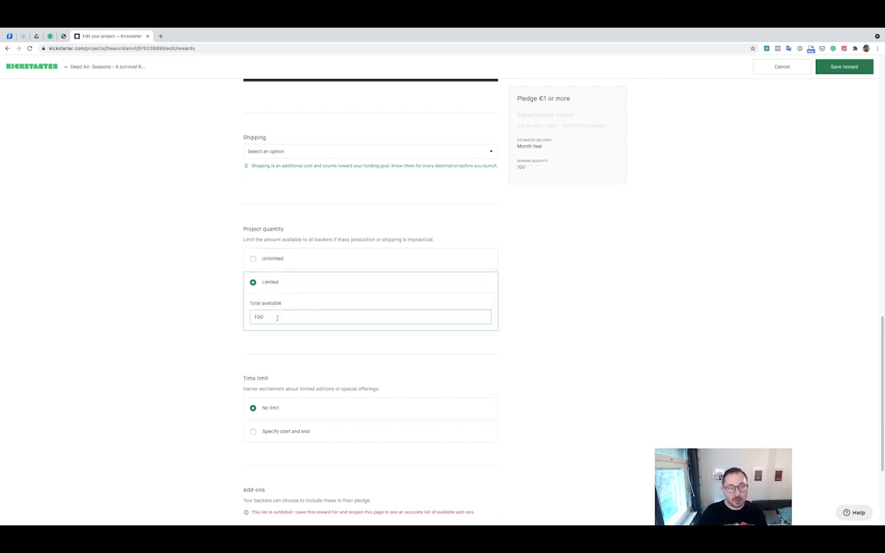
left_click_drag(281, 317, 233, 319)
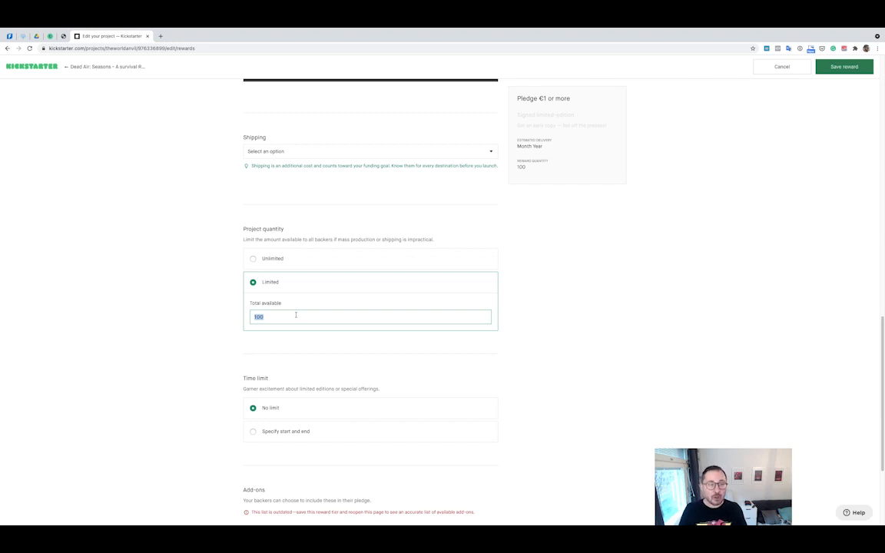
left_click(265, 258)
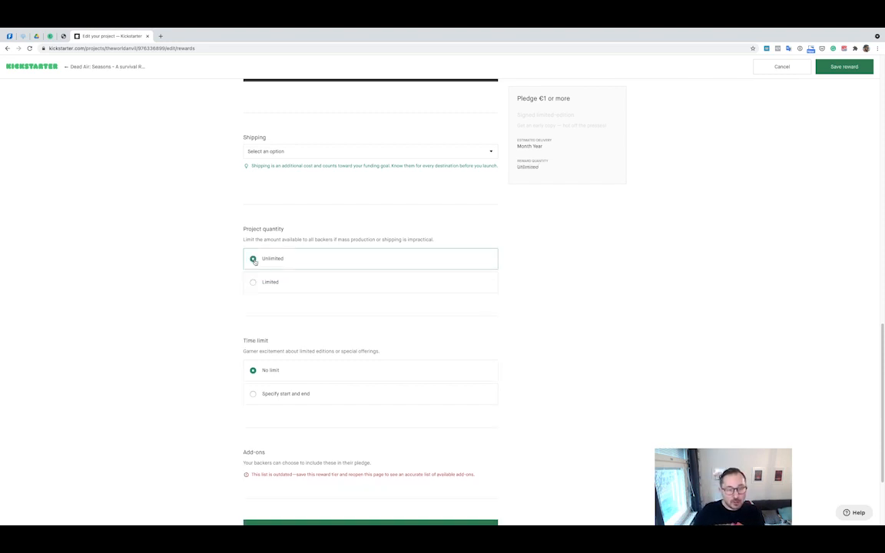
Try a specified start and end for the reward's time limit, starting on campaign launch with a custom end date.
left_click(266, 392)
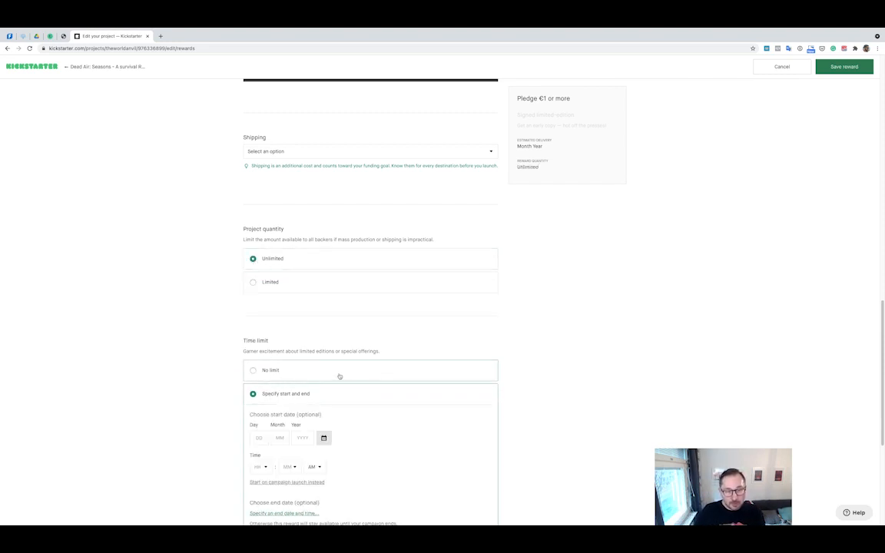
scroll(340, 377, "down", 1)
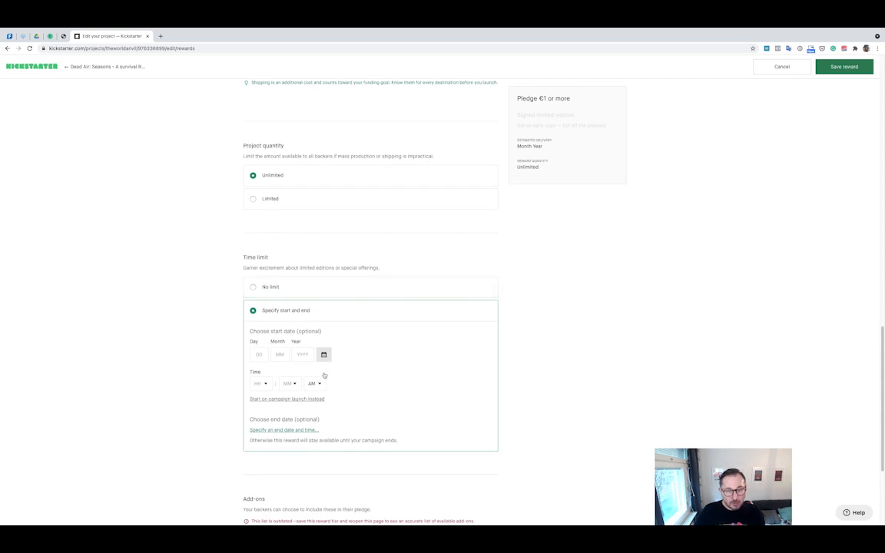
left_click(283, 431)
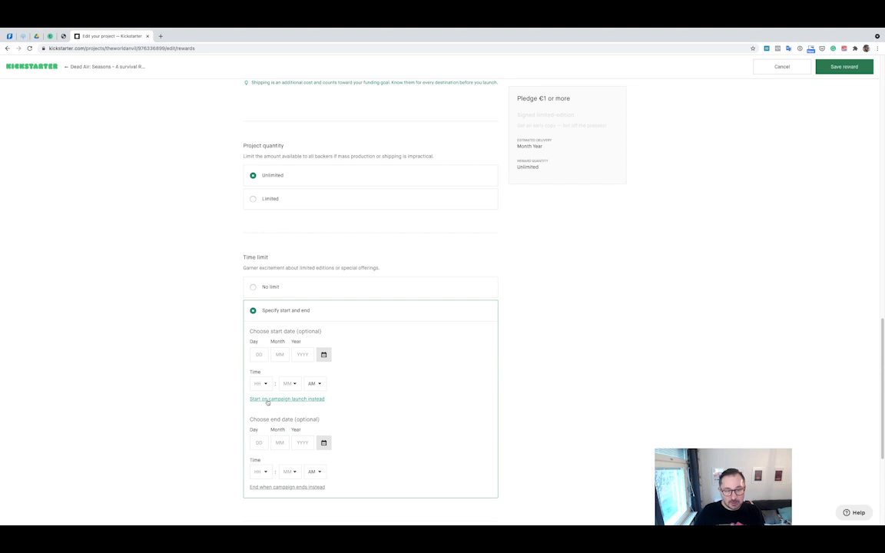
left_click(273, 399)
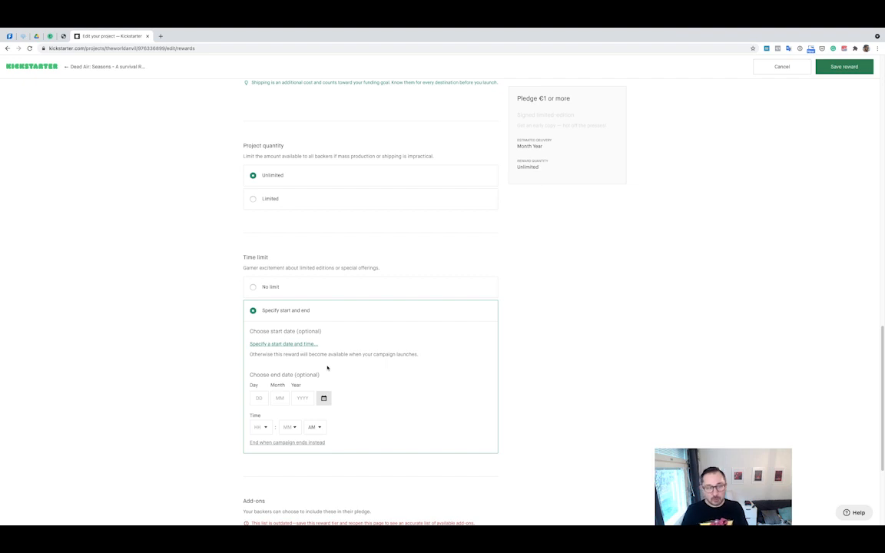
left_click(257, 398)
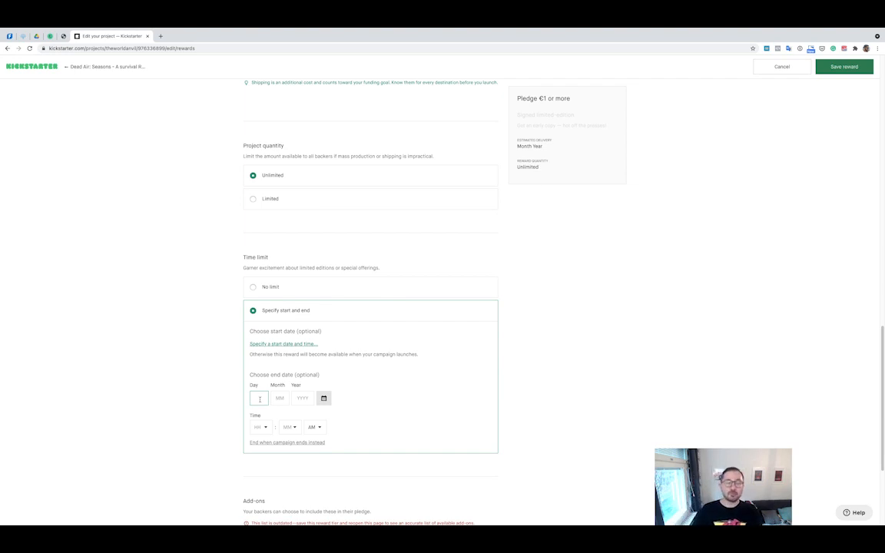
Review the rest of the reward form, including its add-ons section, and cancel the new reward without saving.
scroll(213, 357, "down", 2)
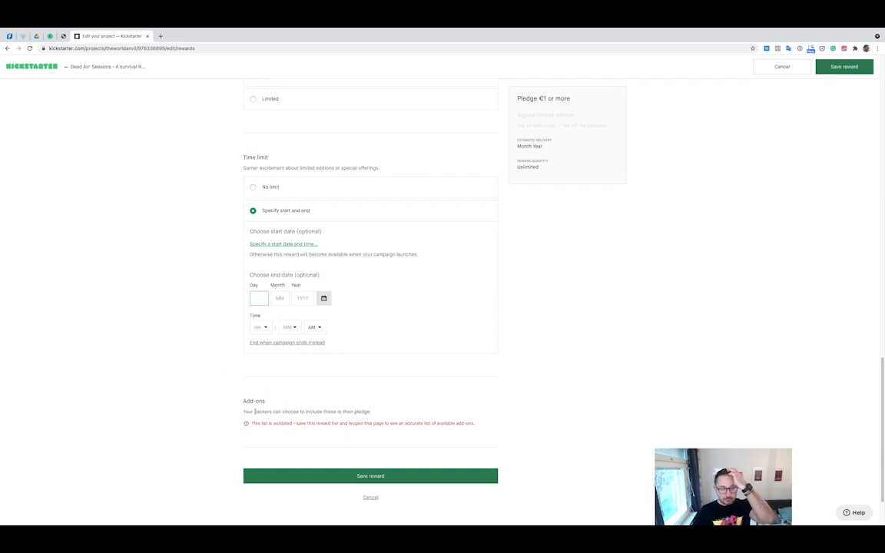
scroll(255, 415, "up", 7)
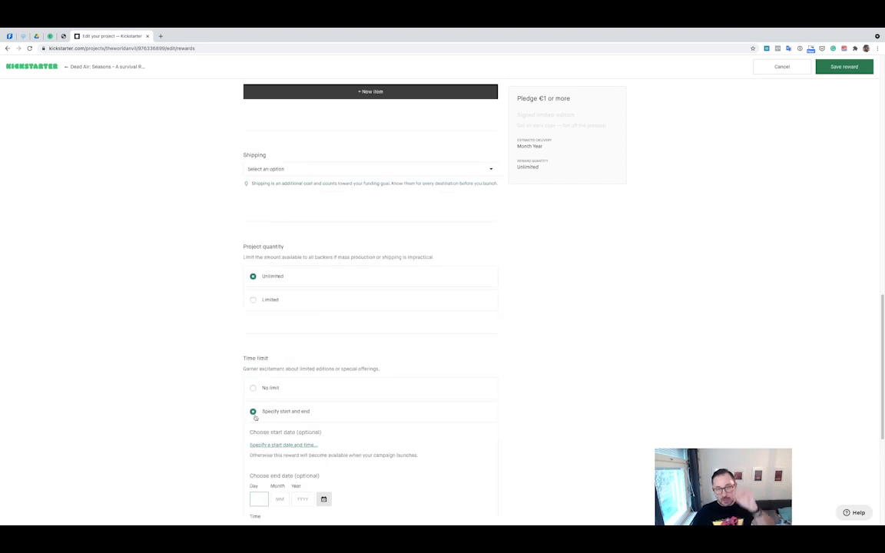
scroll(256, 417, "down", 8)
left_click(369, 405)
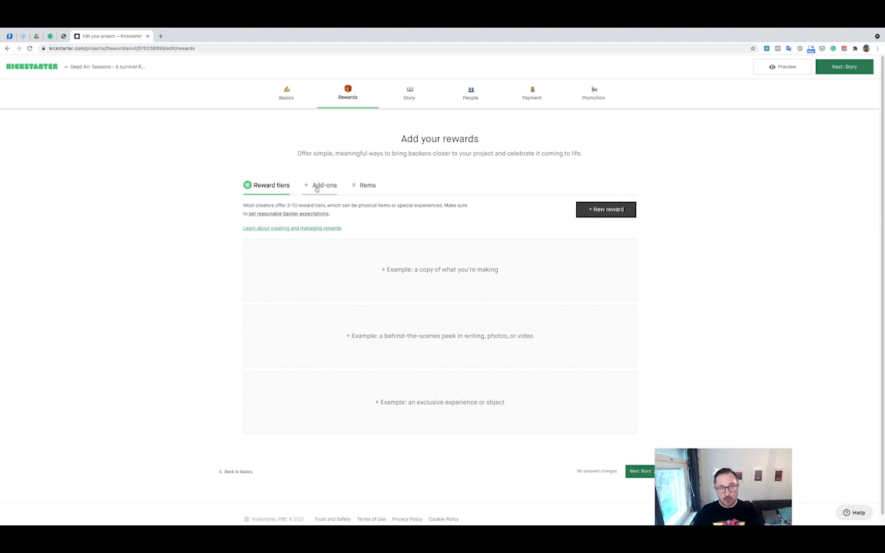
Open the existing "Test Add on" for editing, review its fields, and cancel without saving.
left_click(317, 188)
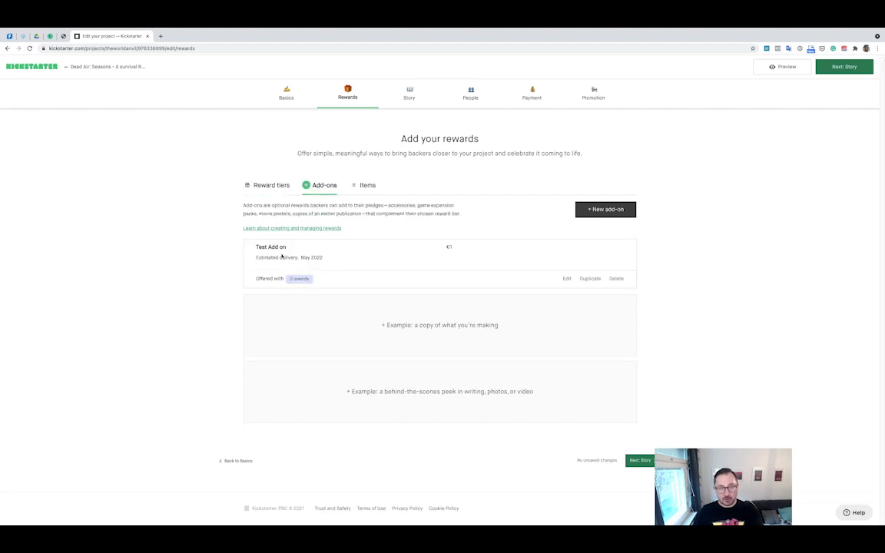
left_click(567, 279)
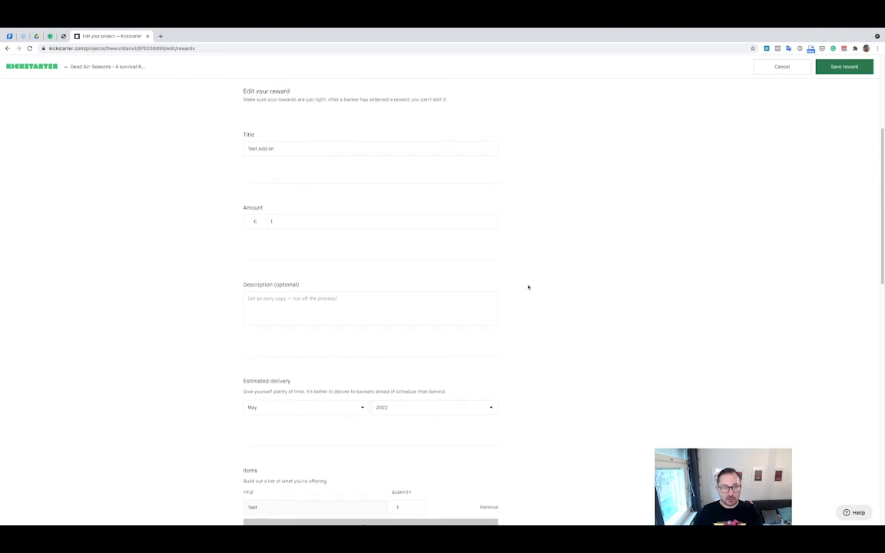
scroll(528, 287, "down", 3)
scroll(528, 286, "up", 4)
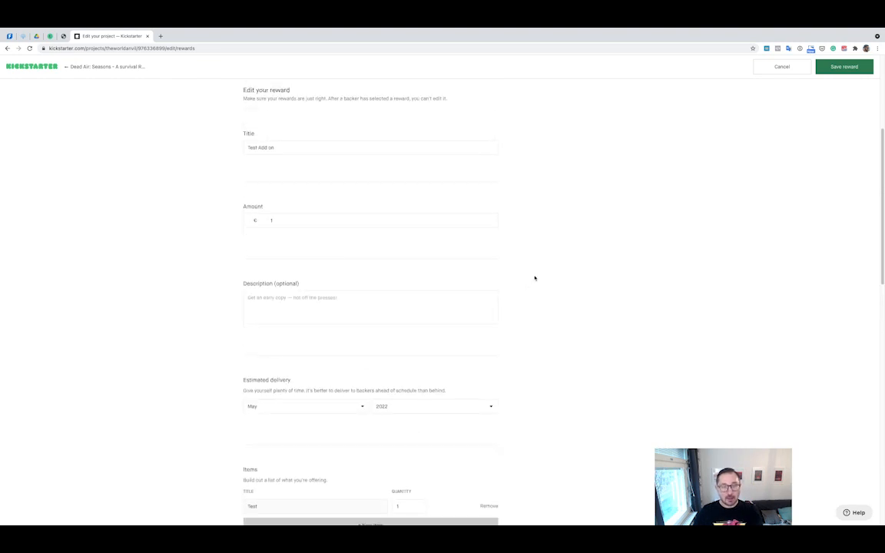
scroll(533, 277, "up", 3)
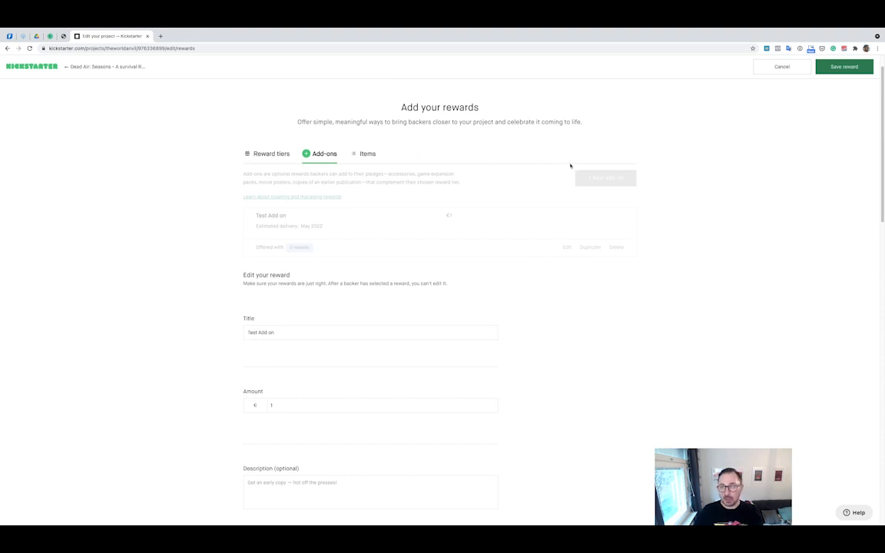
left_click(774, 67)
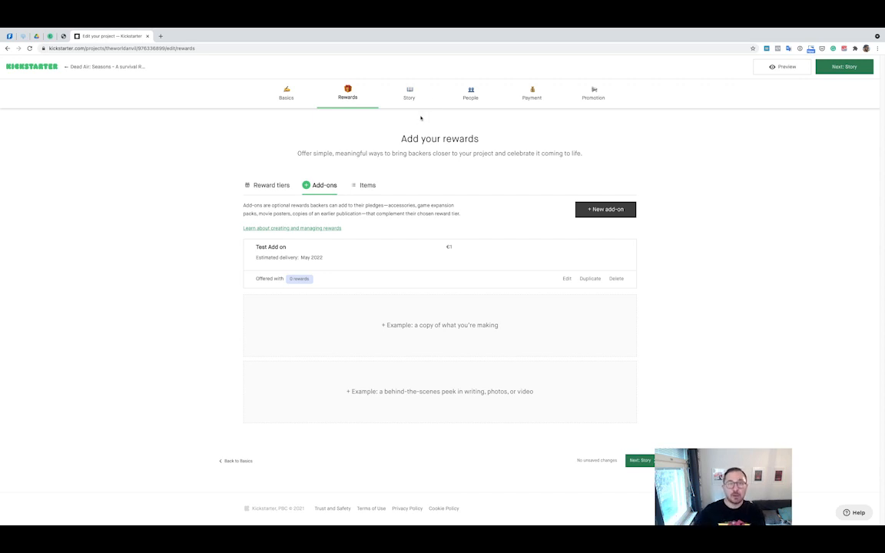
Go to the project's Story section, look over its fields, and begin editing the project description.
left_click(409, 93)
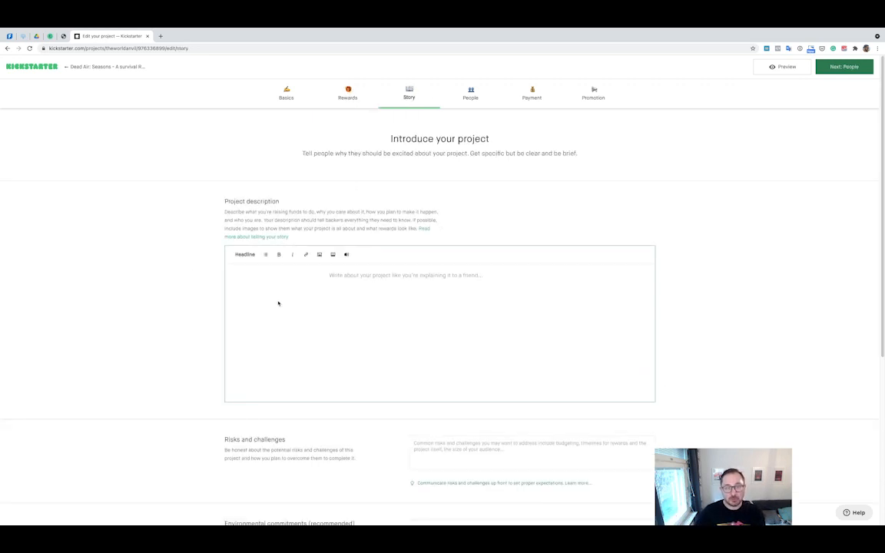
scroll(278, 303, "down", 4)
scroll(278, 276, "up", 4)
left_click(331, 264)
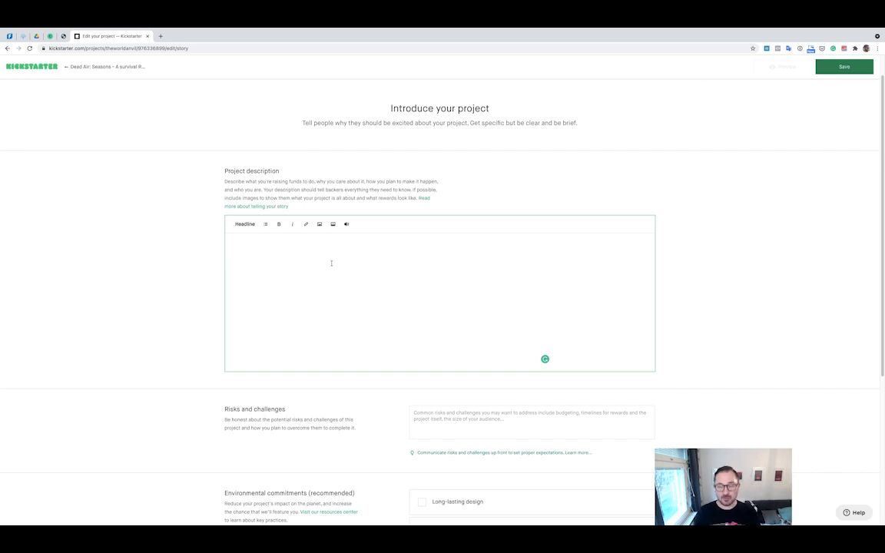
Check the options for adding an image and a video to the project description, closing both without adding anything.
left_click(319, 223)
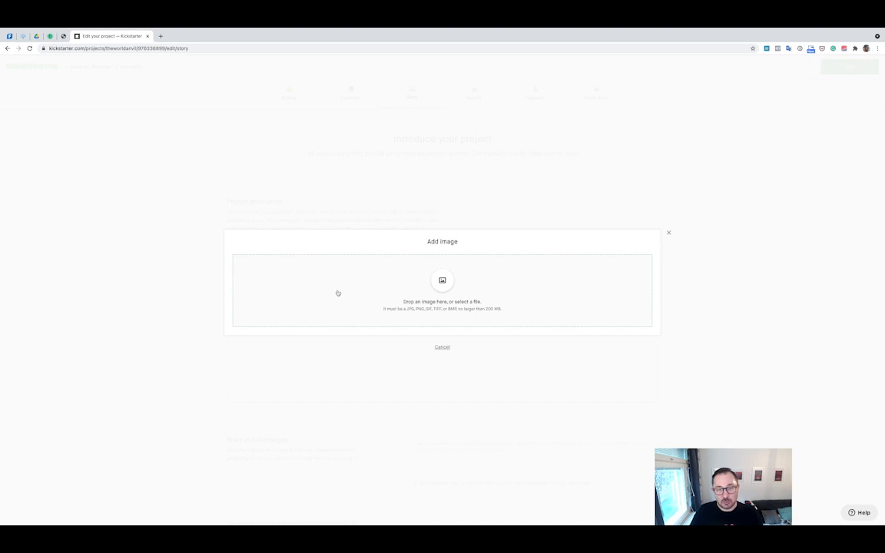
left_click(668, 232)
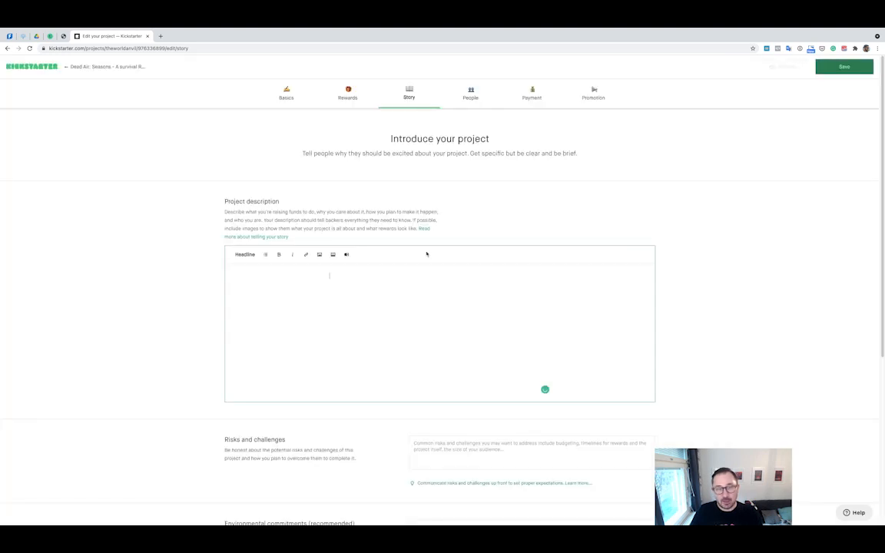
left_click(333, 254)
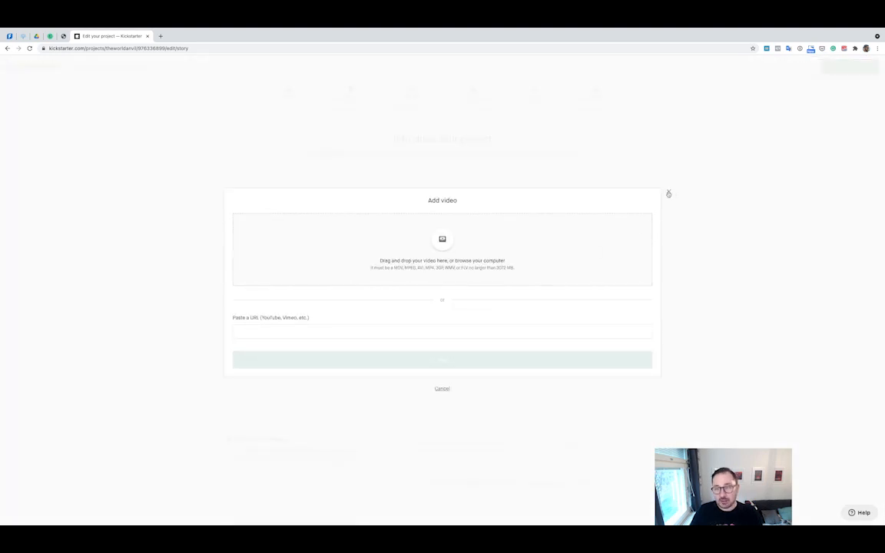
left_click(668, 191)
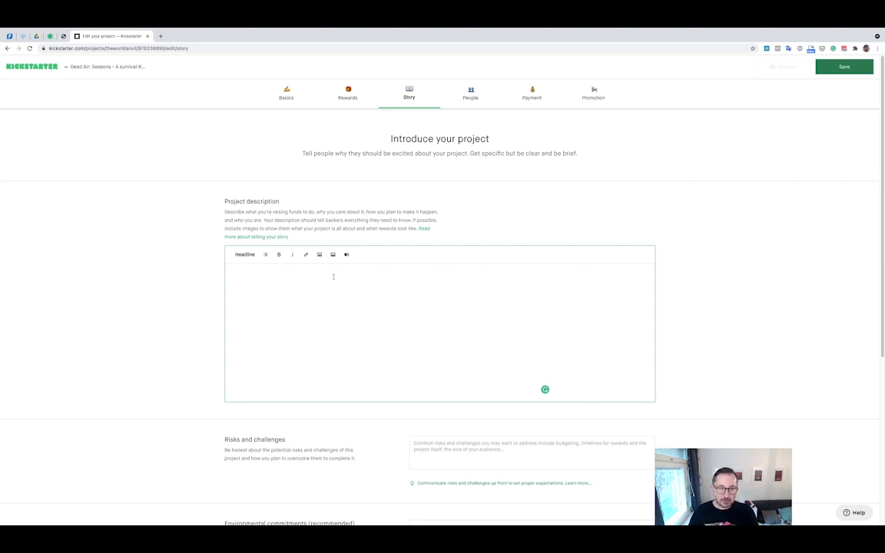
Review the risks and challenges field, and try the "Environmentally friendly factories" commitment before clearing it again.
scroll(344, 357, "down", 6)
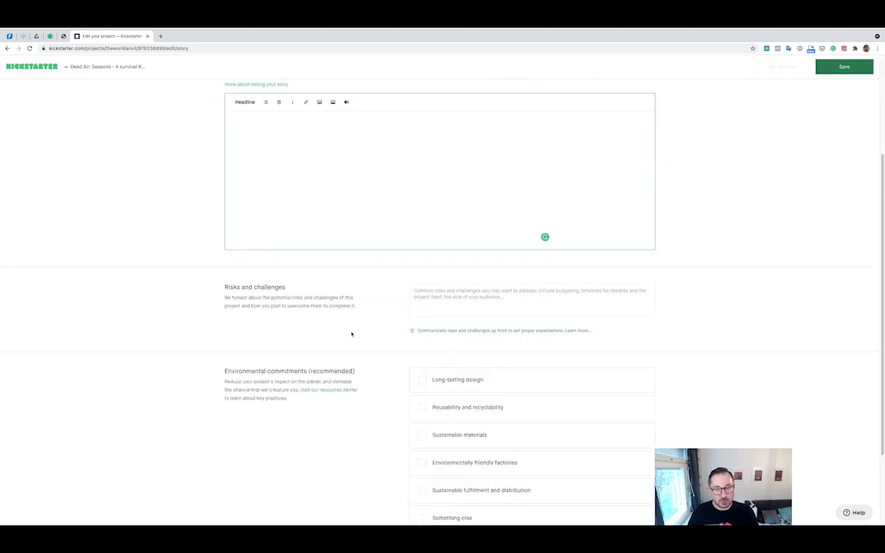
left_click(433, 185)
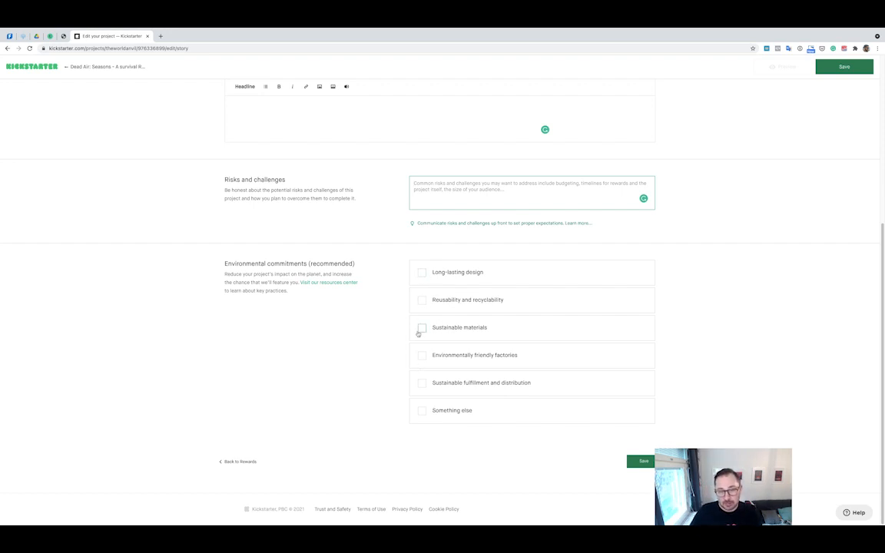
left_click(422, 356)
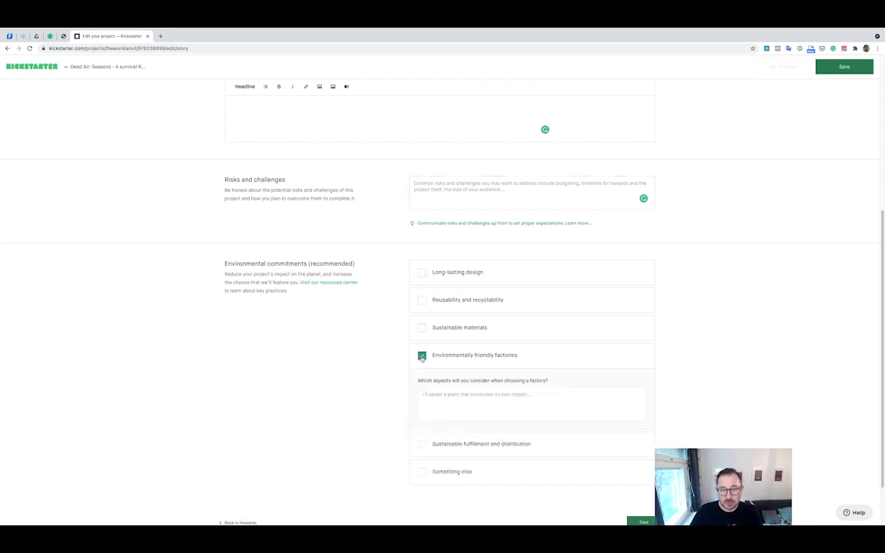
left_click(460, 397)
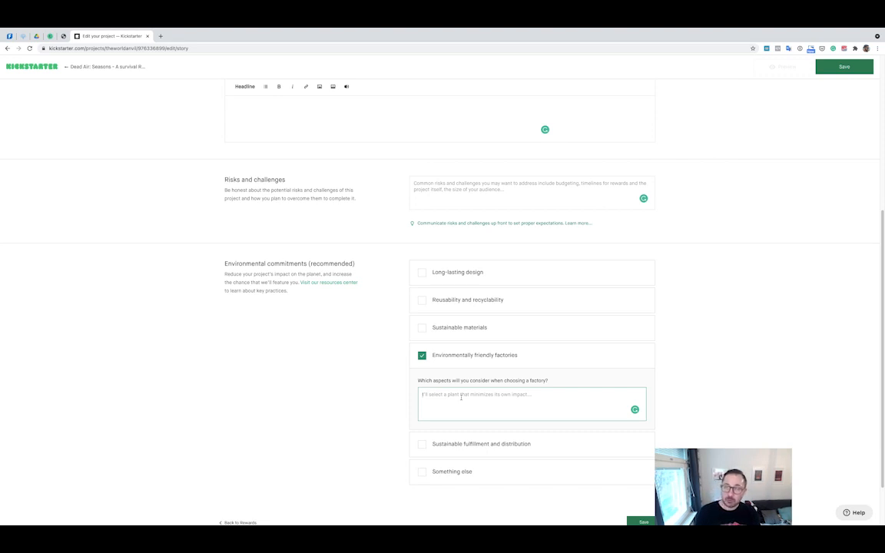
left_click(421, 355)
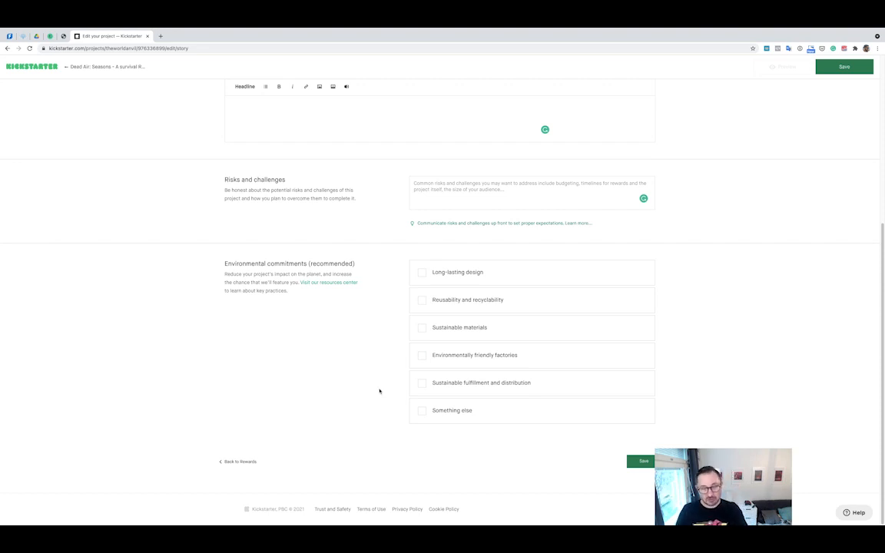
scroll(379, 391, "up", 1)
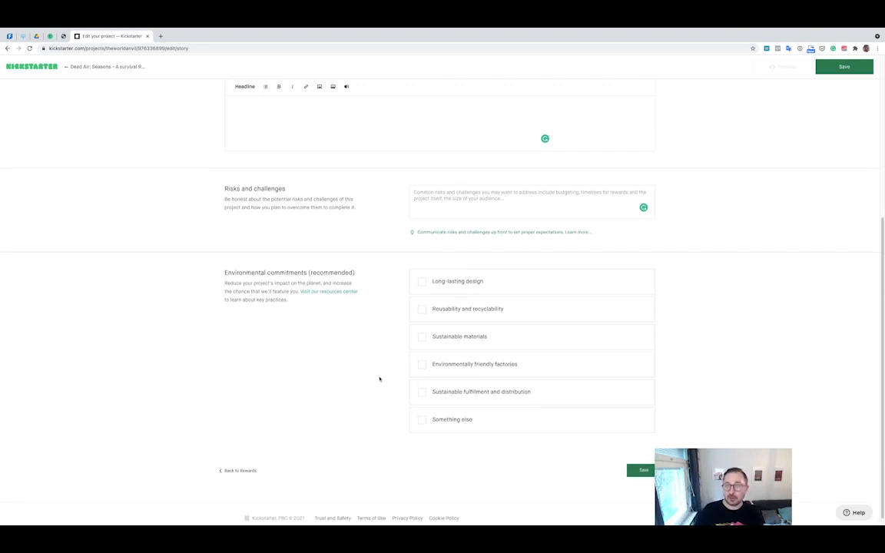
Go to the People section, discarding the unsaved Story changes, and review the profile, vanity URL, collaborators and demographics settings.
scroll(378, 376, "up", 3)
scroll(378, 374, "up", 5)
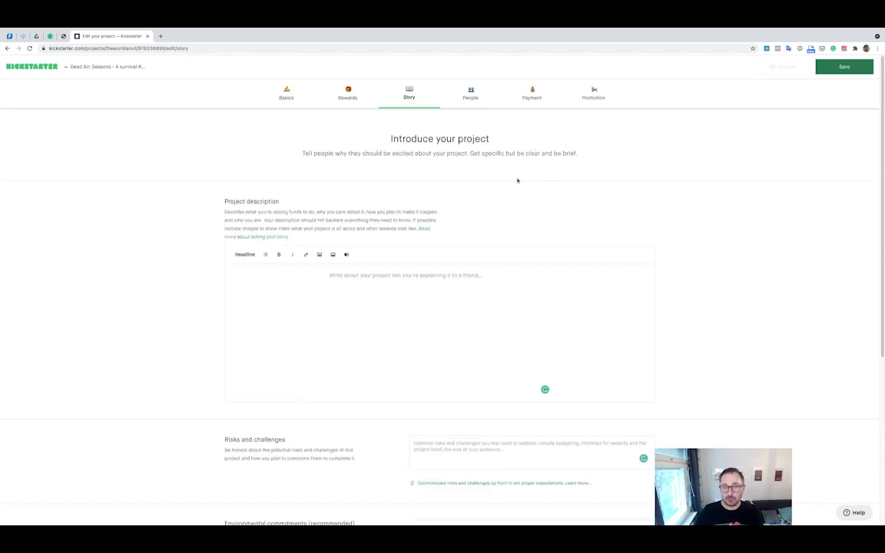
left_click(471, 93)
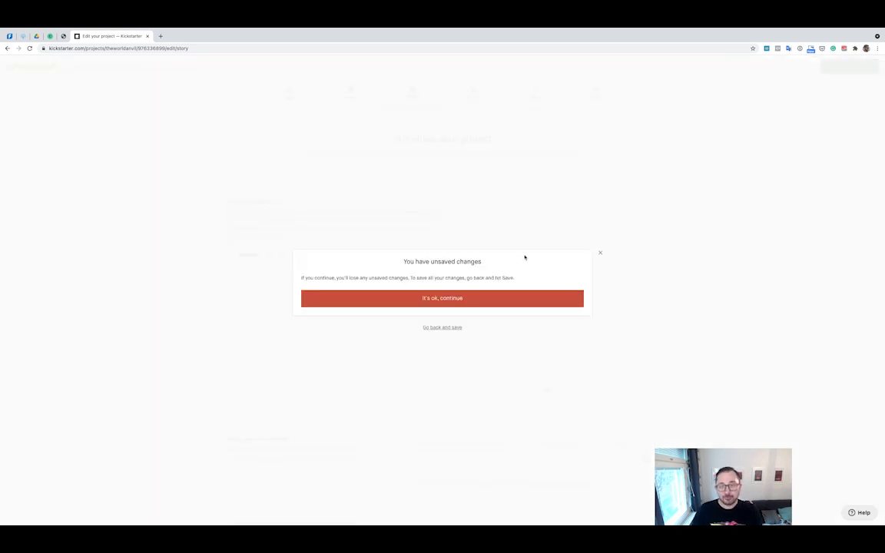
left_click(404, 296)
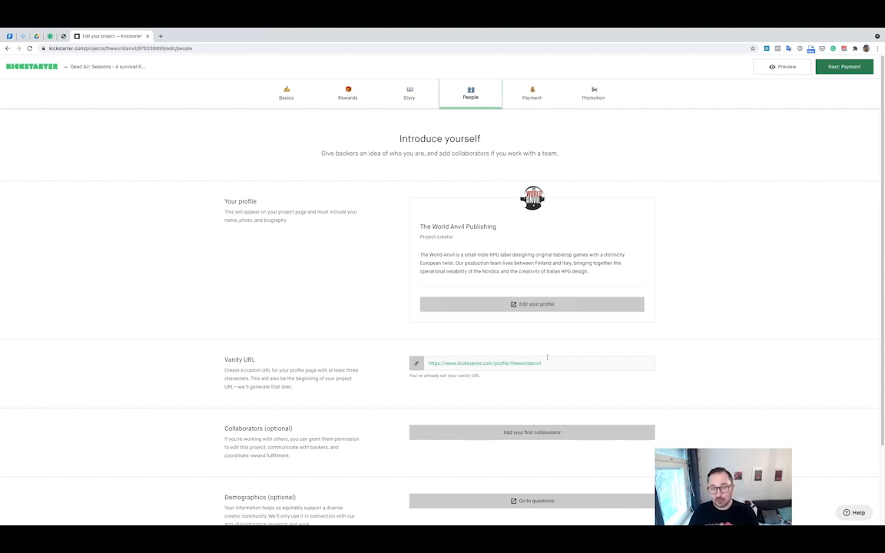
scroll(358, 298, "down", 3)
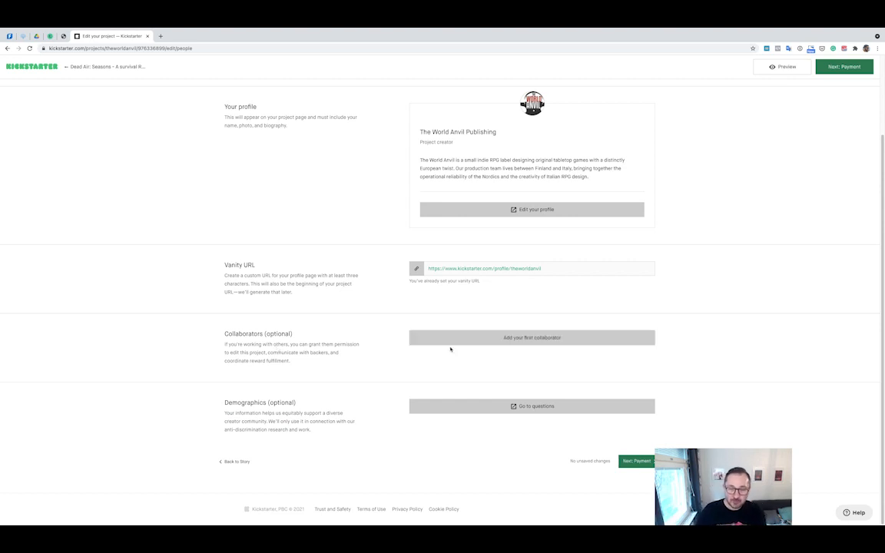
scroll(357, 334, "up", 2)
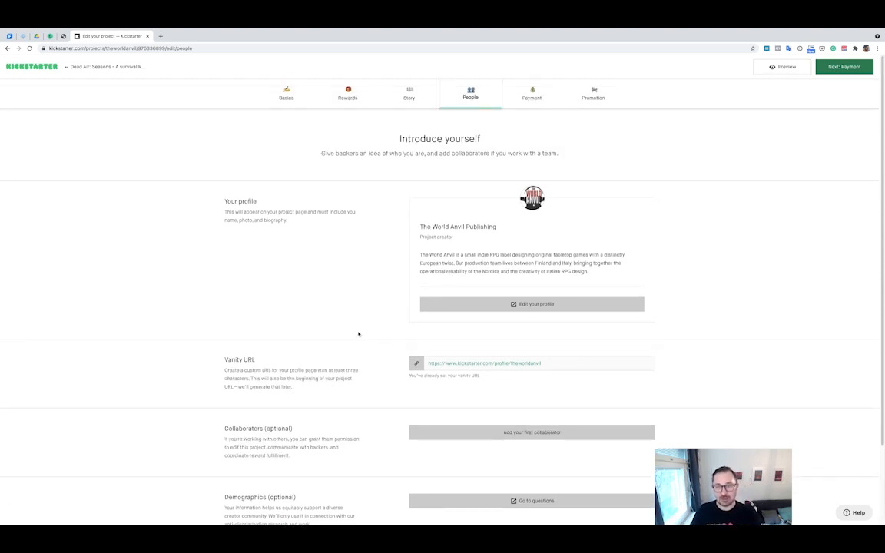
In the Payment section, set the funds recipient to Legal entity (organization) with business type LLC, and begin editing the business name.
left_click(530, 93)
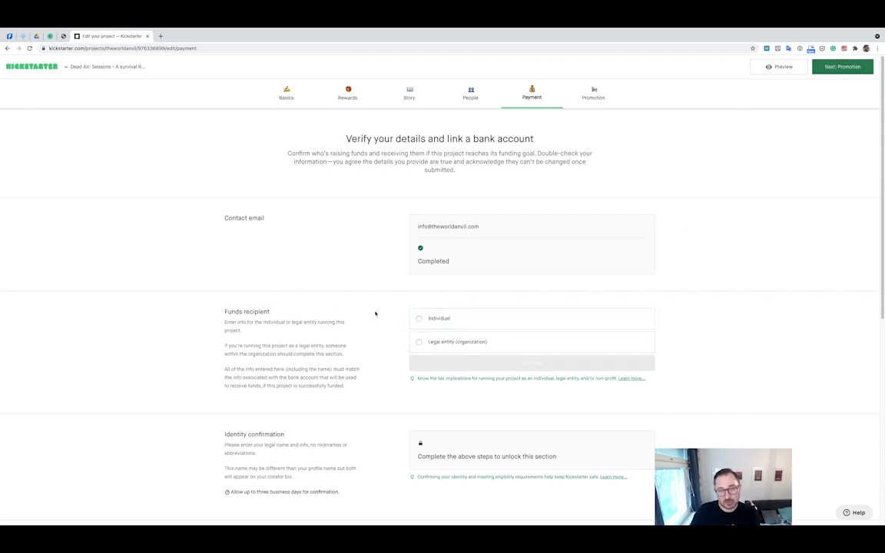
left_click(426, 320)
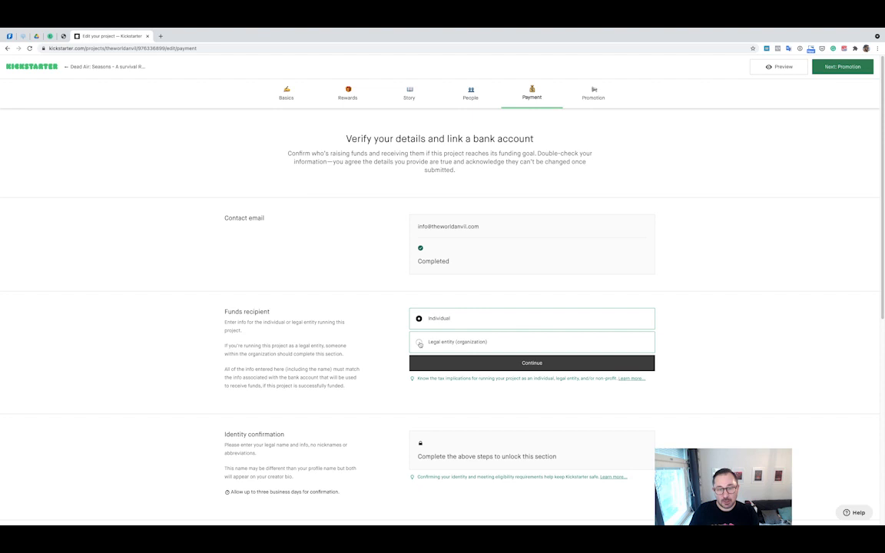
left_click(419, 342)
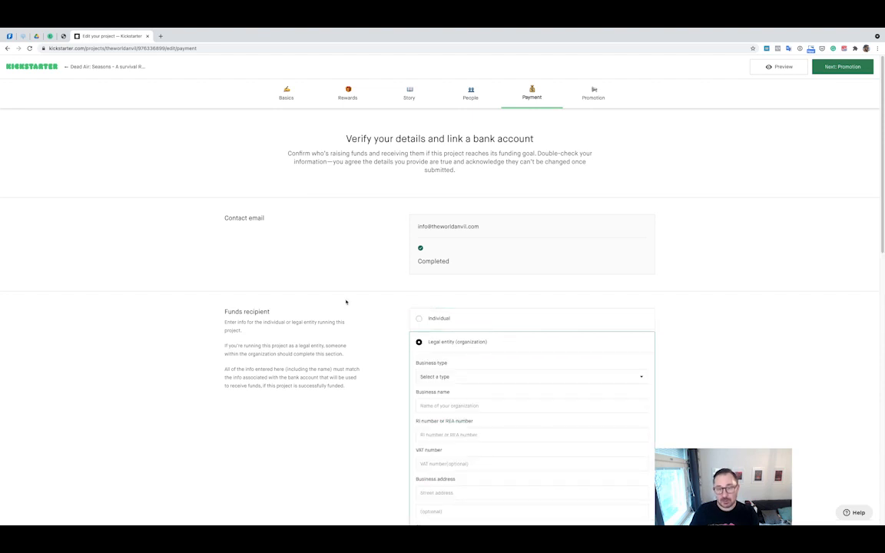
scroll(346, 300, "down", 3)
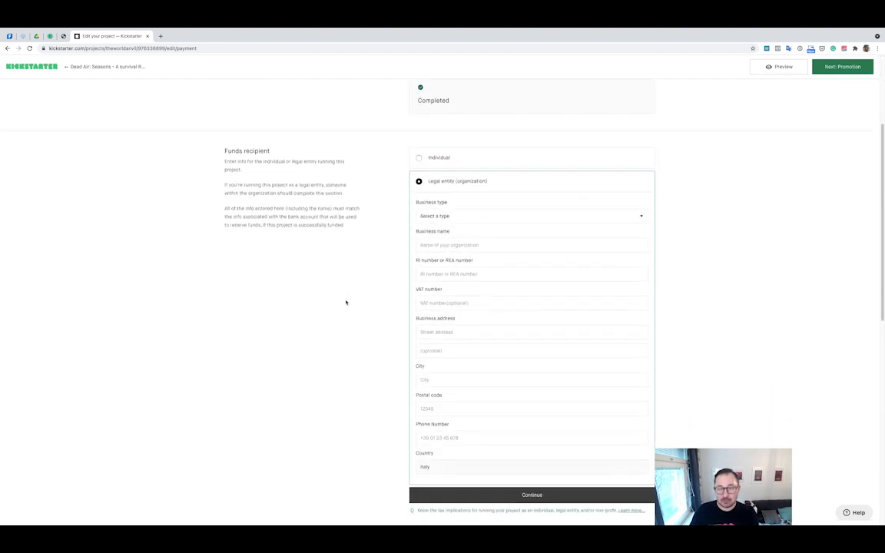
left_click(591, 220)
left_click(545, 255)
left_click(464, 245)
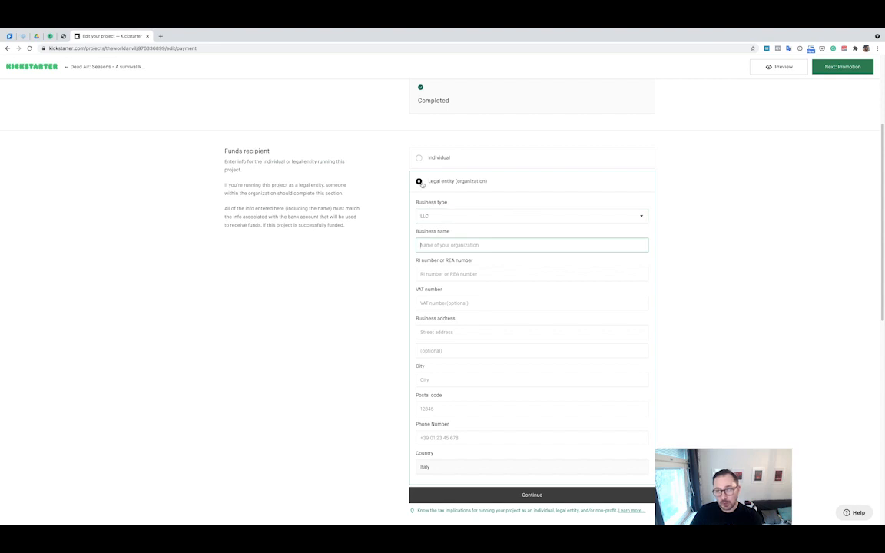
Examine the remaining legal entity fields and the identity confirmation, bank account and payment source requirements.
scroll(378, 309, "down", 1)
scroll(377, 309, "down", 1)
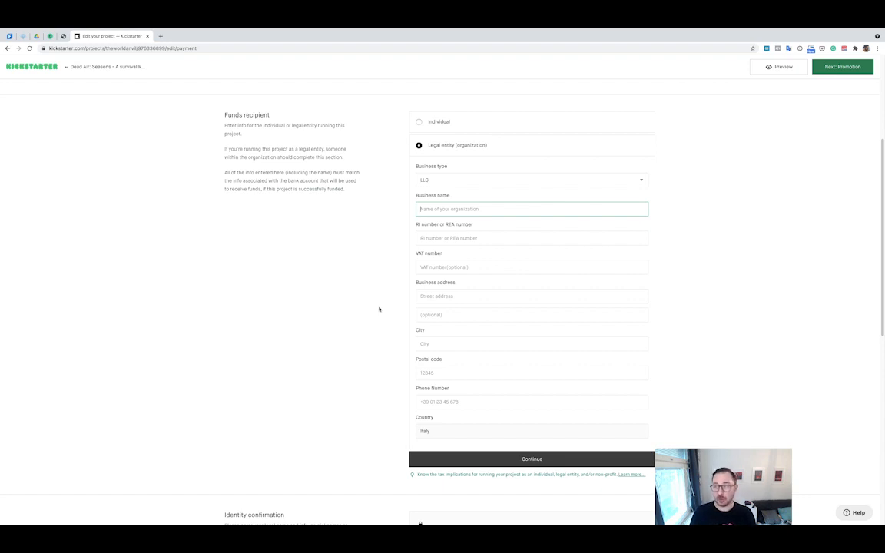
scroll(378, 309, "down", 3)
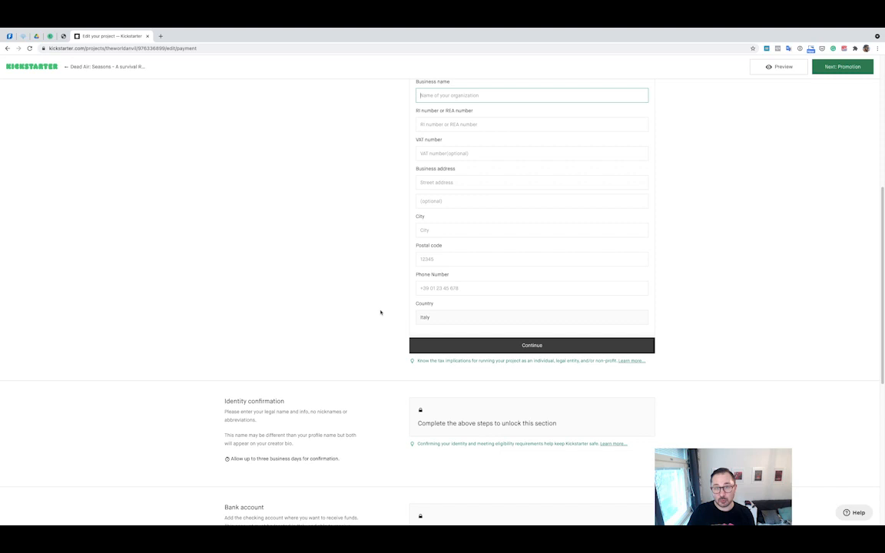
scroll(379, 311, "up", 4)
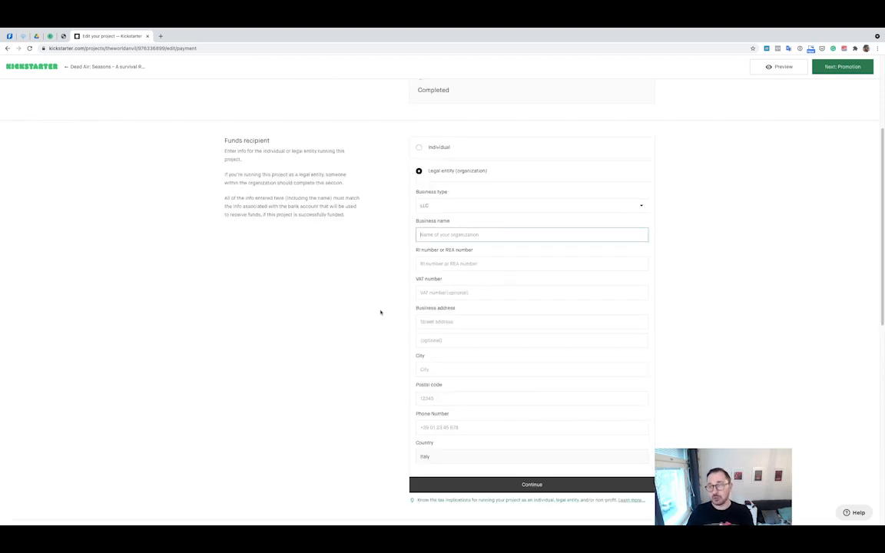
scroll(381, 311, "down", 5)
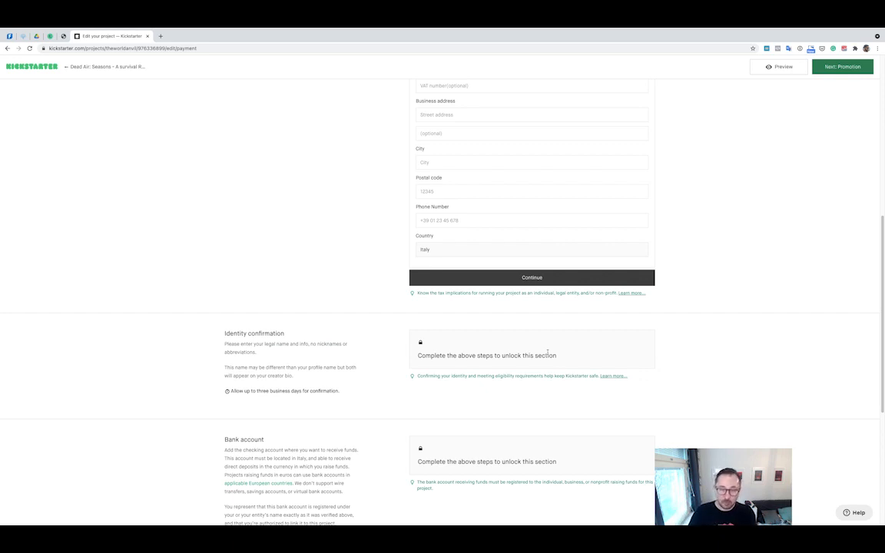
scroll(530, 357, "down", 3)
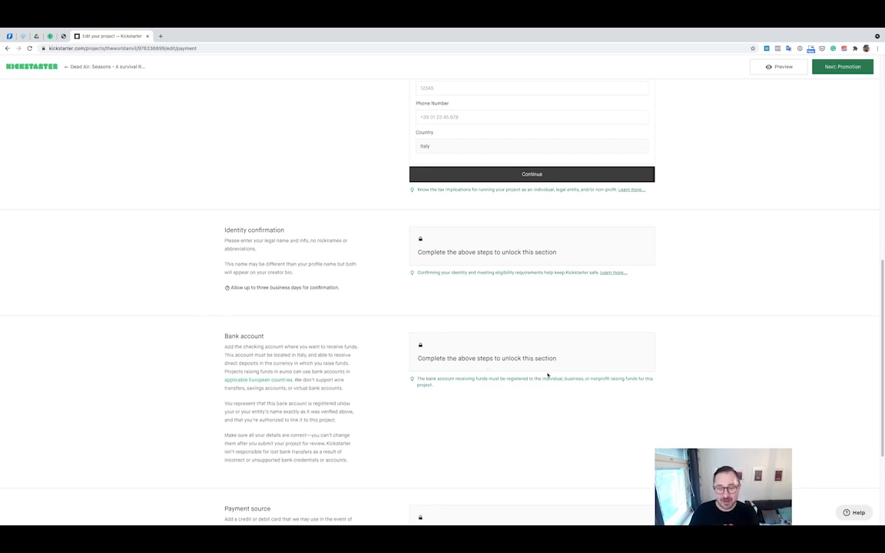
scroll(546, 373, "down", 2)
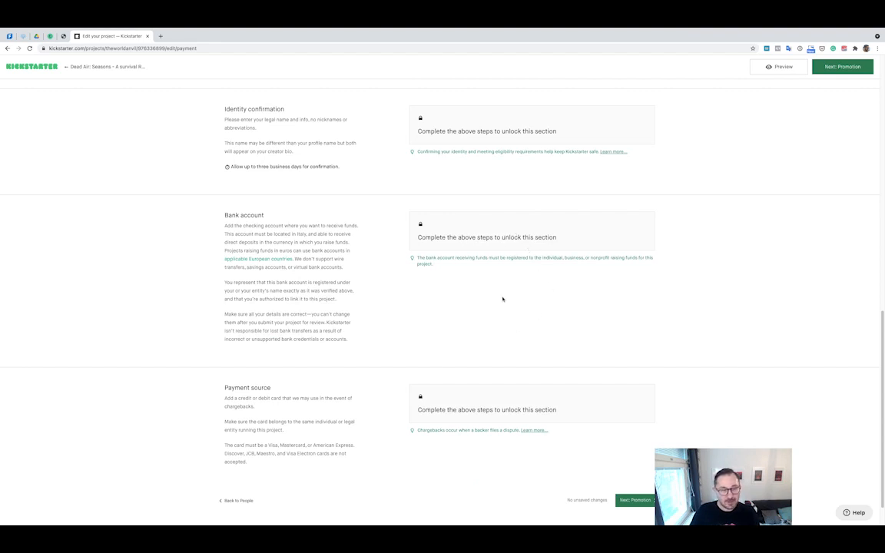
scroll(501, 298, "down", 1)
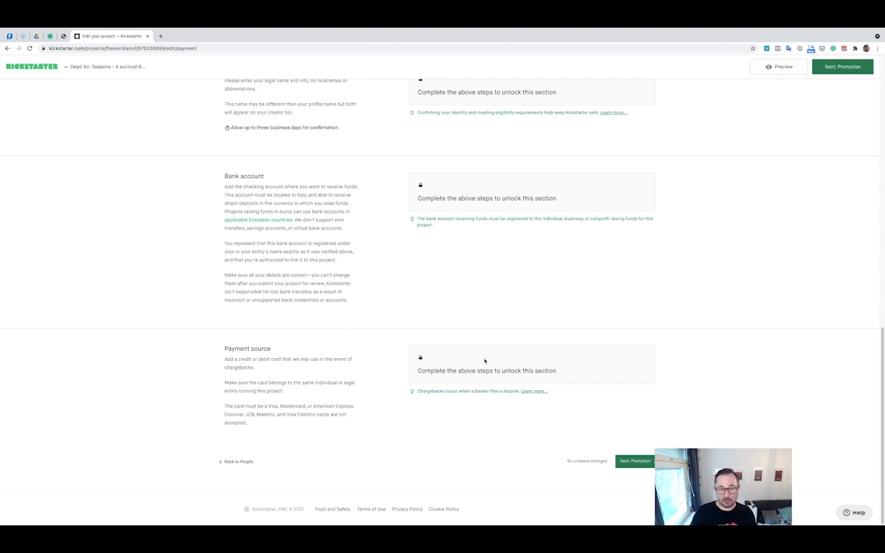
scroll(483, 359, "up", 15)
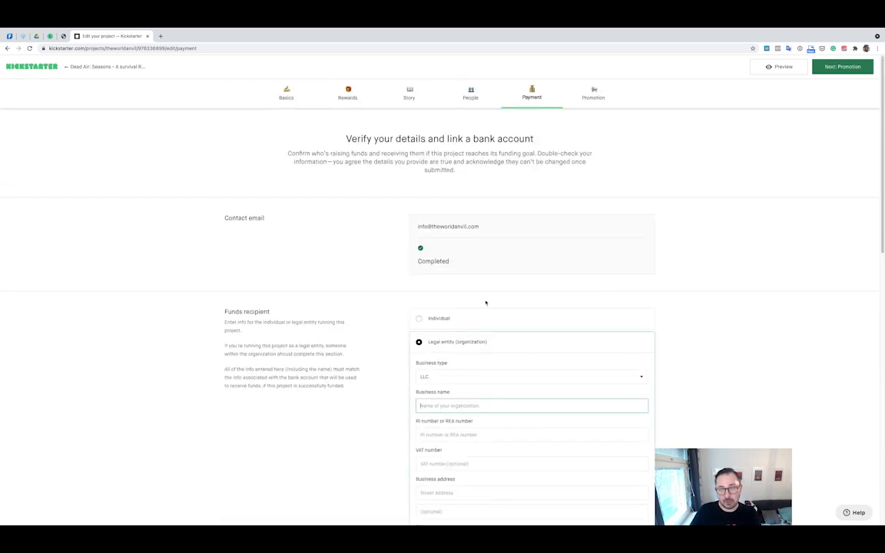
View the Promotion section, revisit the Story section, and return to Promotion to check the project URL and pre-launch page settings.
left_click(594, 94)
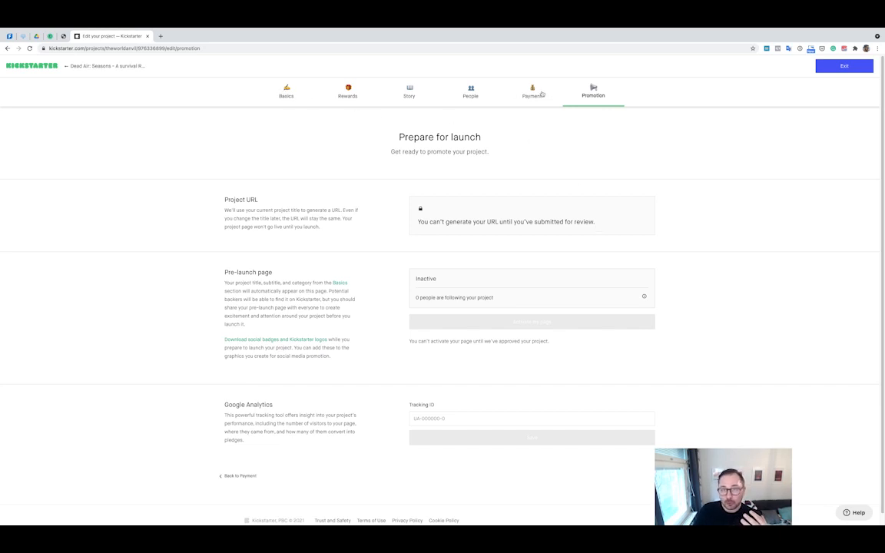
left_click(409, 92)
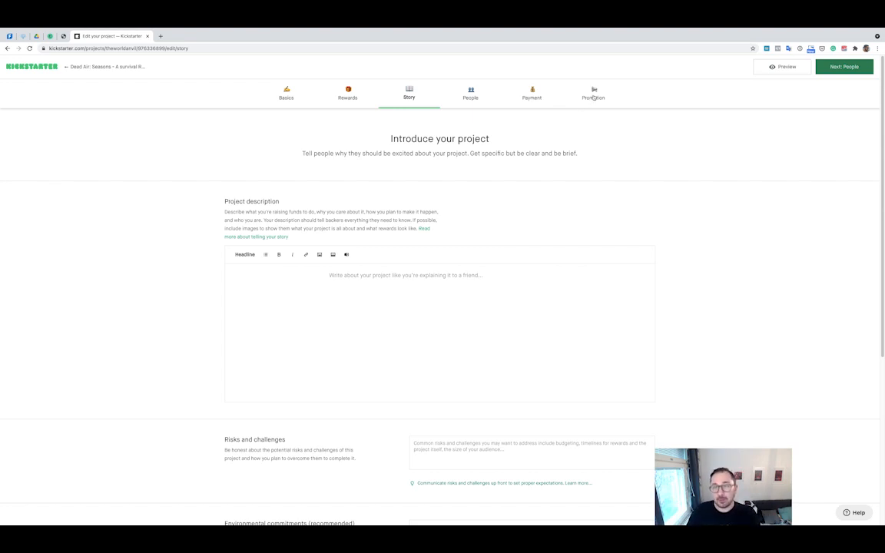
left_click(592, 98)
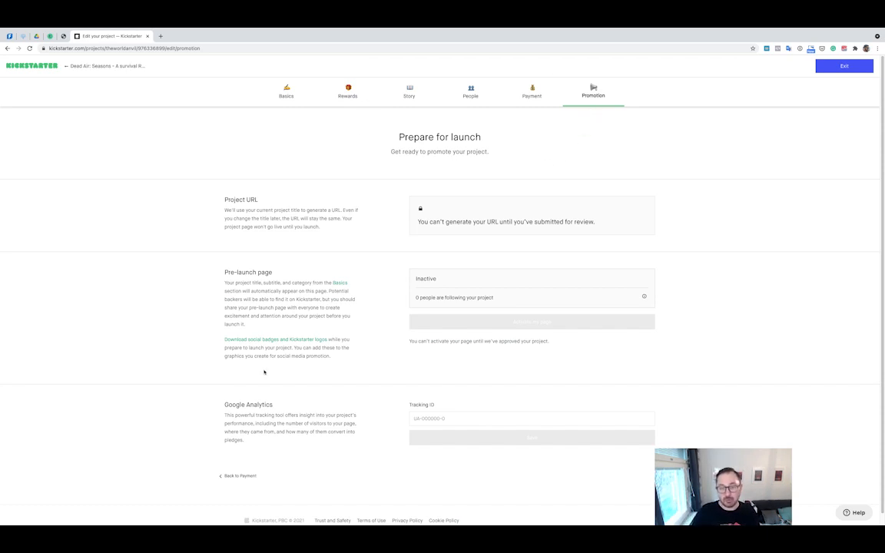
Review the Google Analytics settings and the tracking ID field without entering an ID.
scroll(264, 371, "down", 1)
left_click(430, 407)
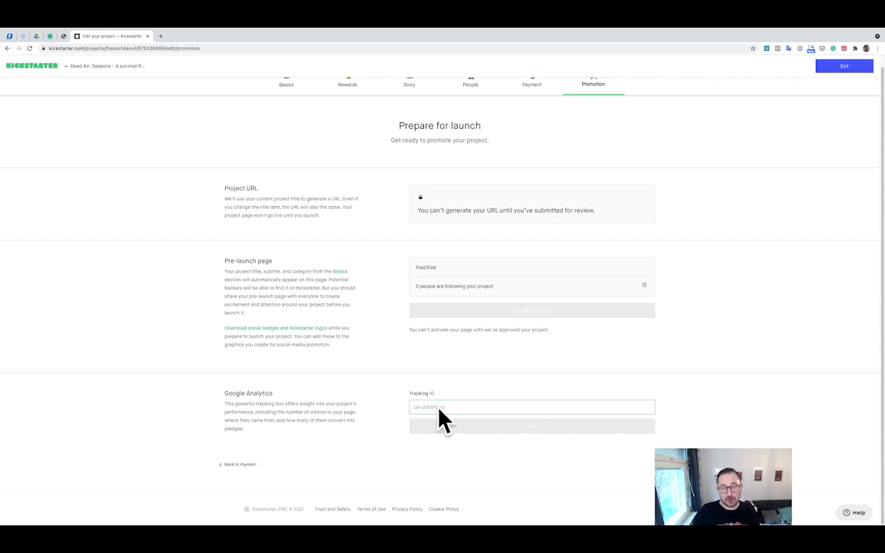
left_click(307, 389)
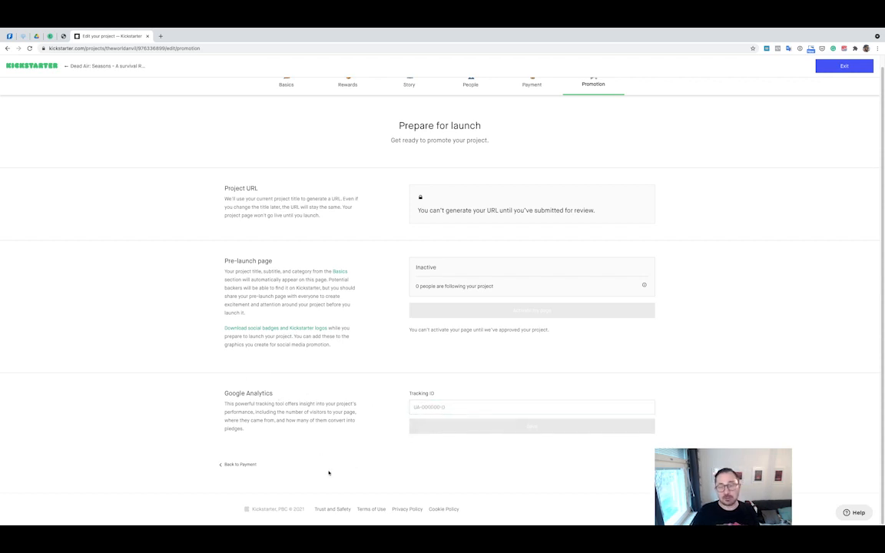
left_click(432, 407)
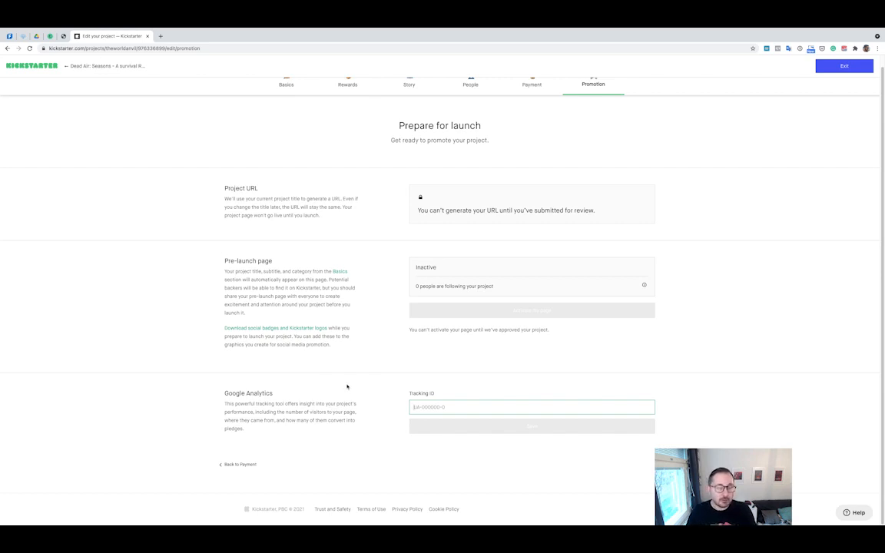
scroll(346, 387, "up", 1)
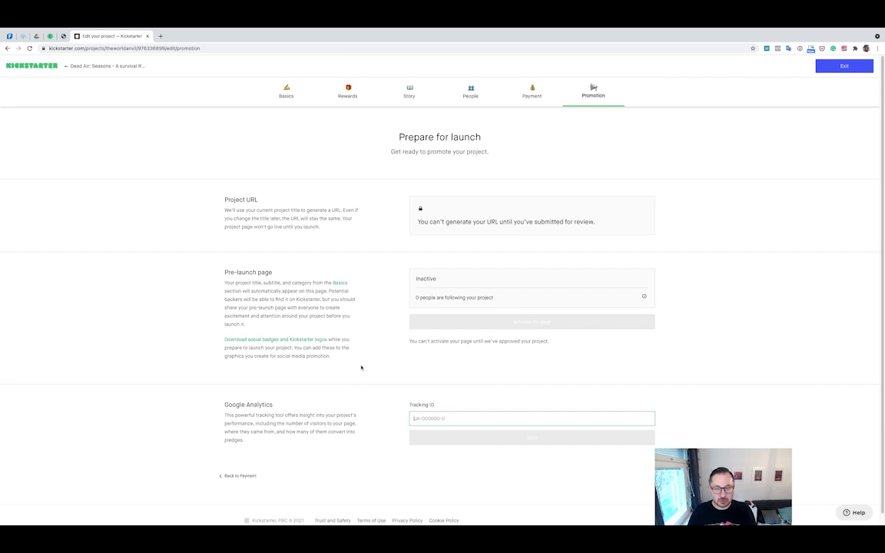